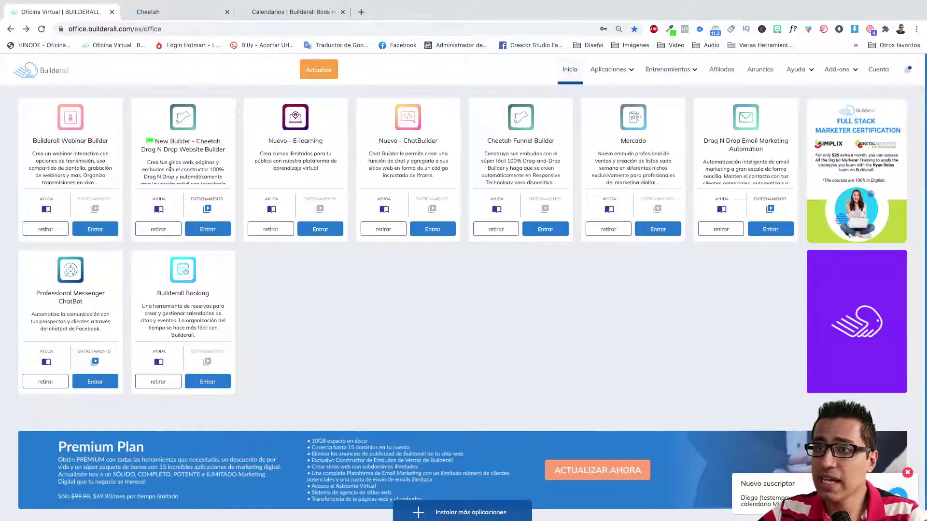
Step: Switch to Cheetah and open the published site Mi primer Embudo to manage its pages
click(187, 13)
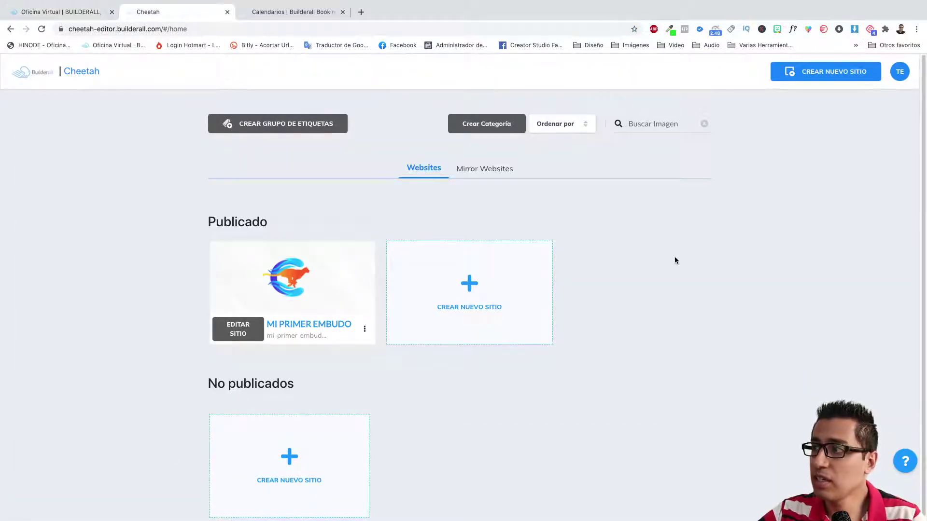
scroll(673, 256, down, 1)
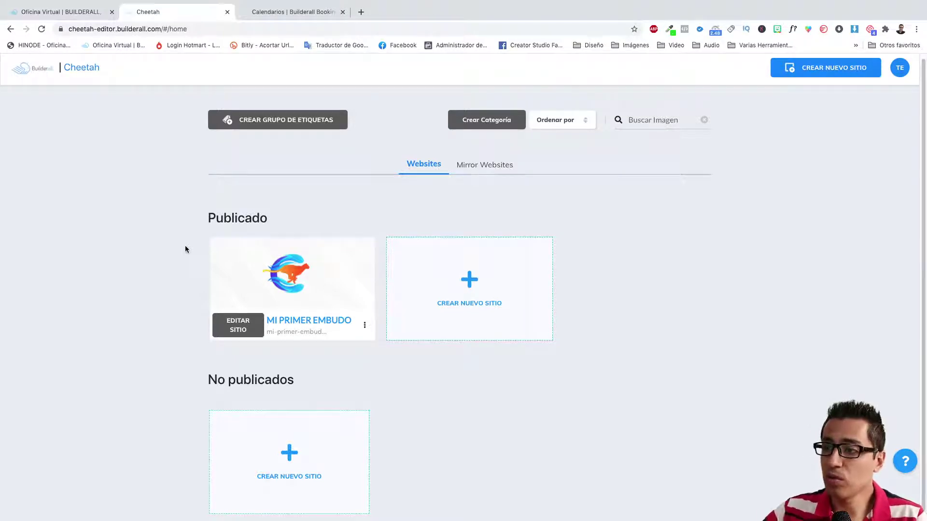
mouse_move(242, 265)
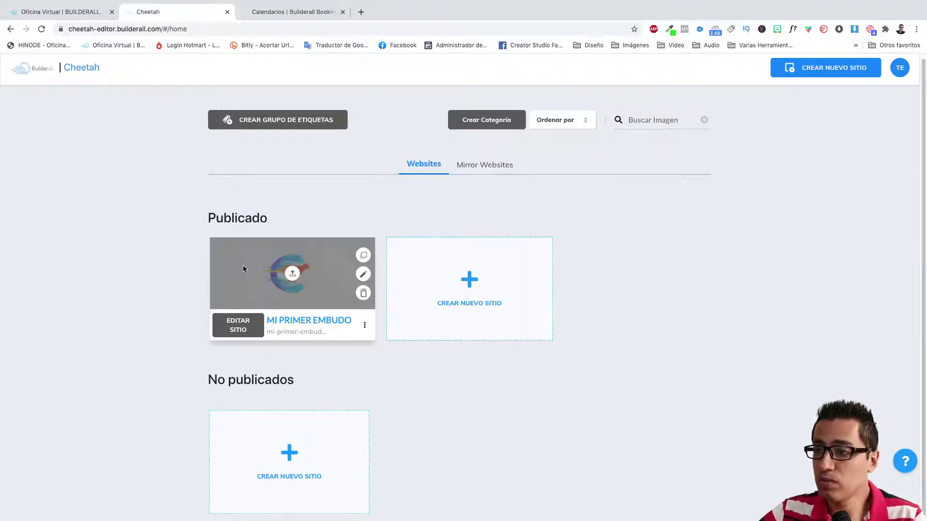
click(243, 326)
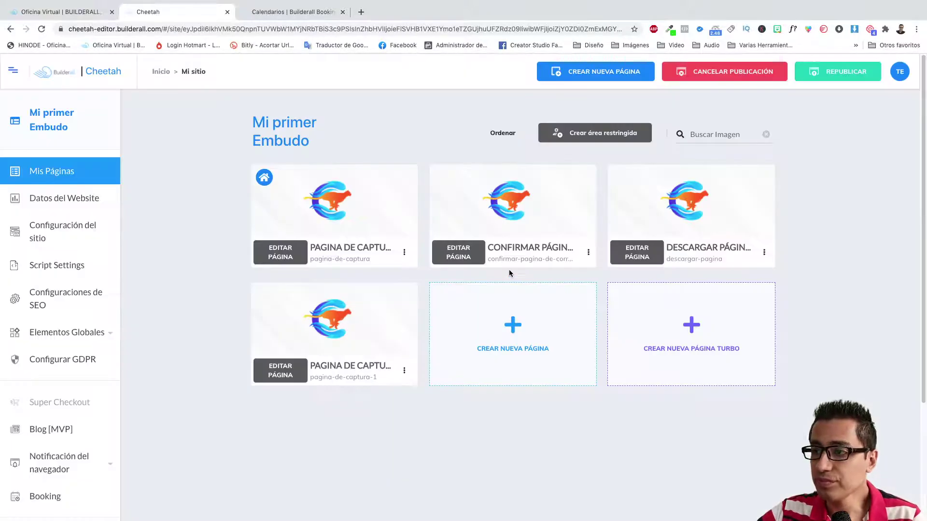
Step: Check the calendar Mi primer calendario in Booking and return to the site's pages in Cheetah
click(282, 12)
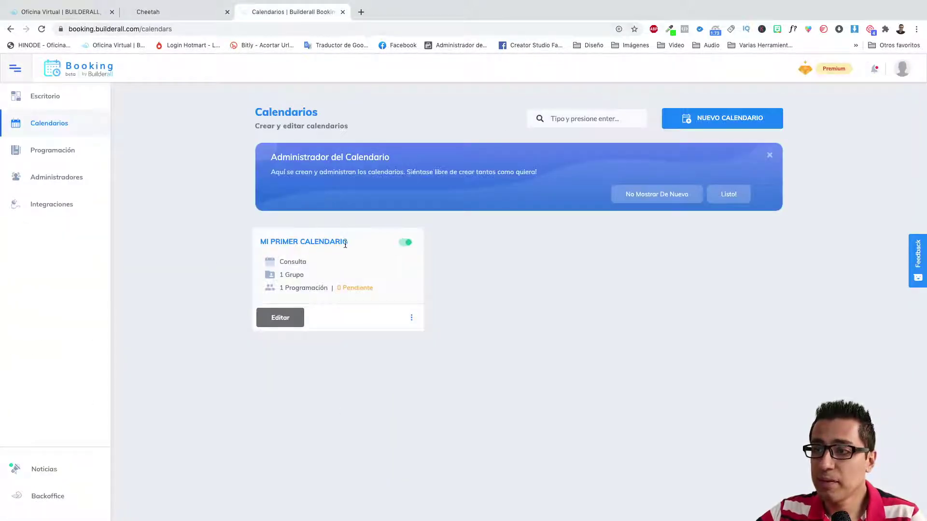
drag(345, 244, 256, 246)
click(257, 246)
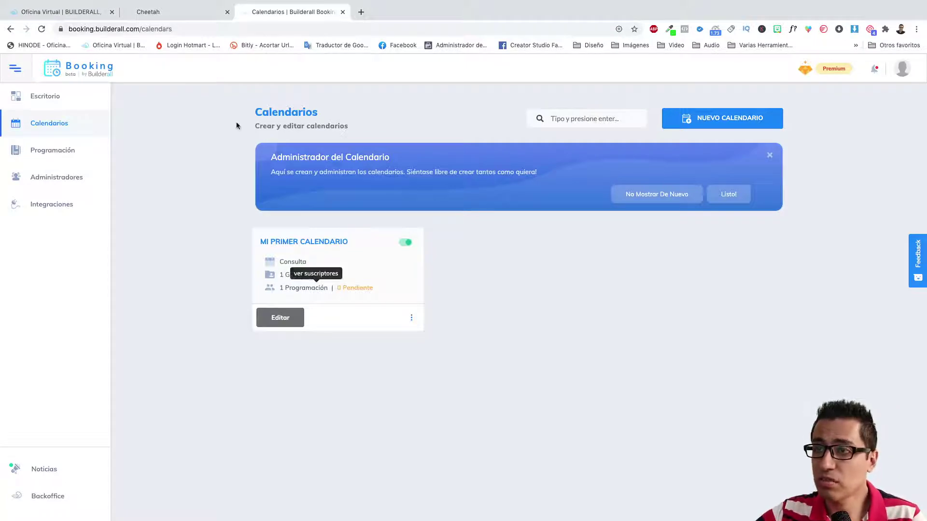
click(182, 14)
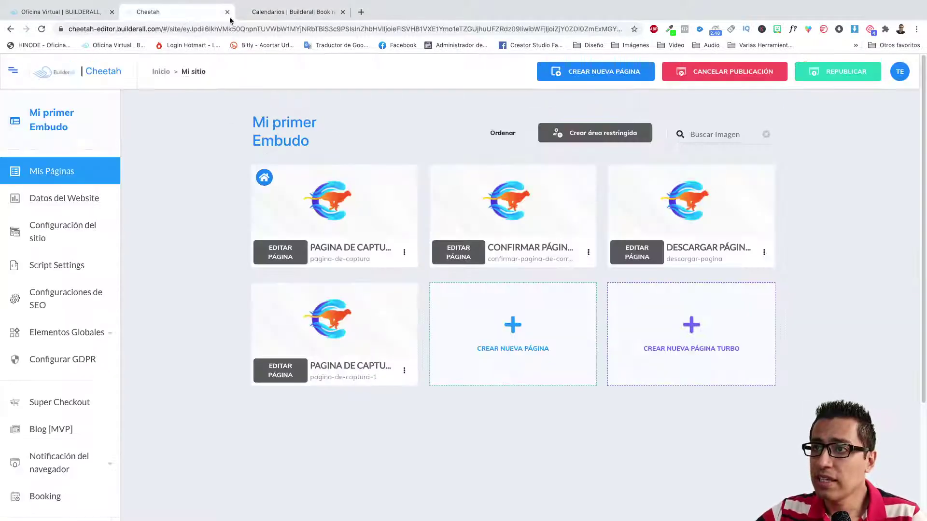
click(283, 7)
click(203, 12)
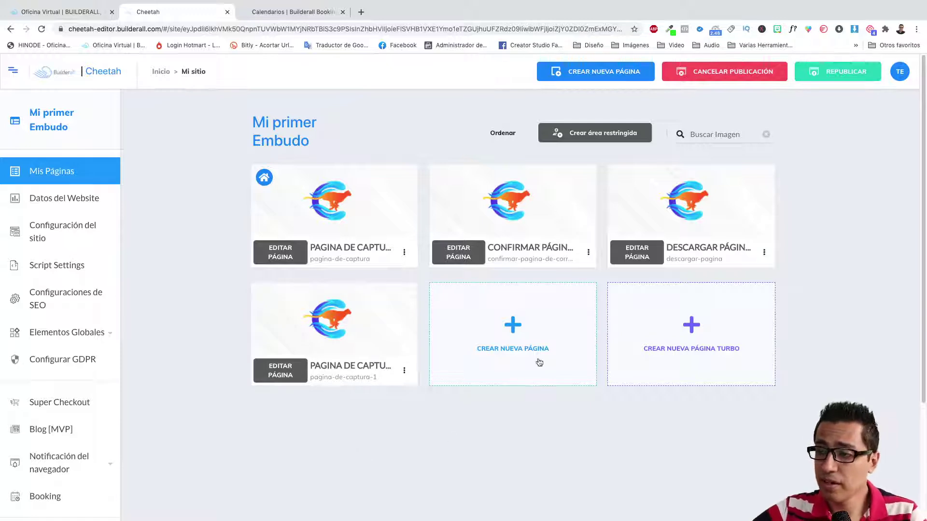
Step: Open the site's Descargar Página page for editing
mouse_move(462, 225)
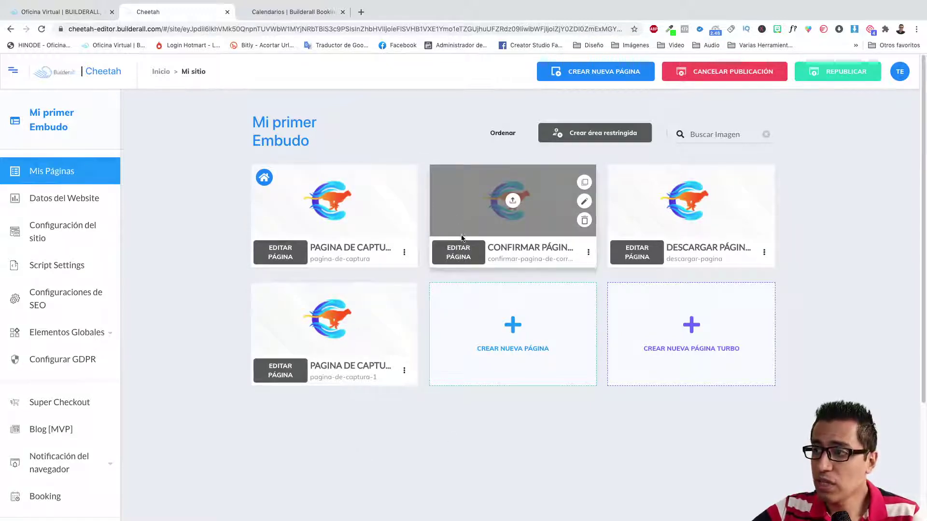
mouse_move(405, 308)
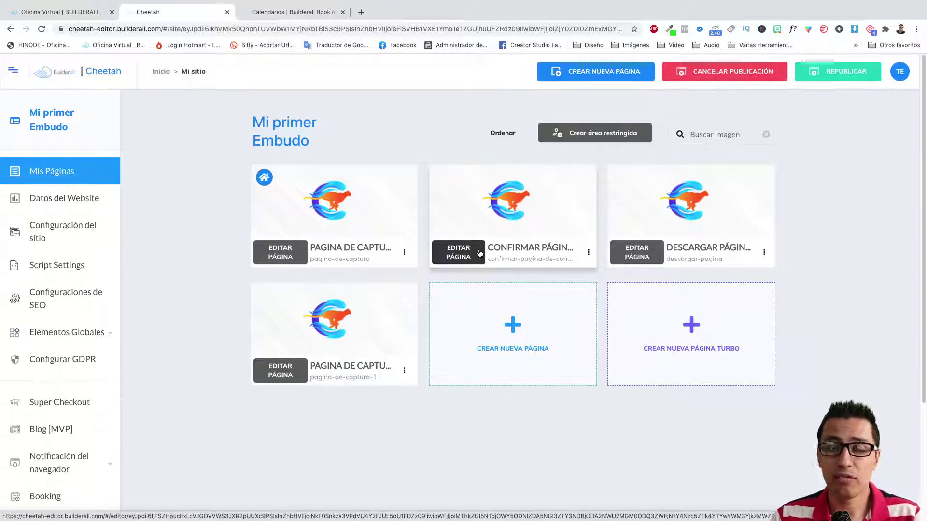
mouse_move(687, 204)
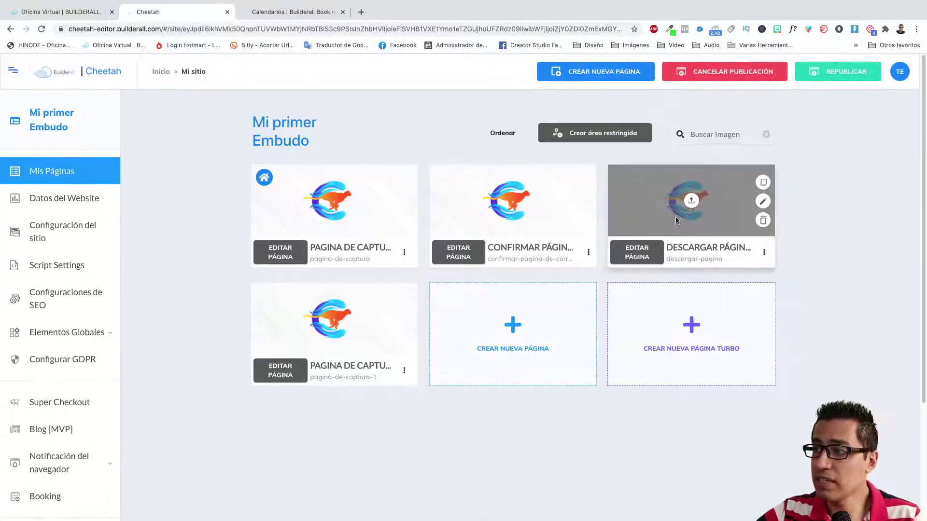
click(633, 253)
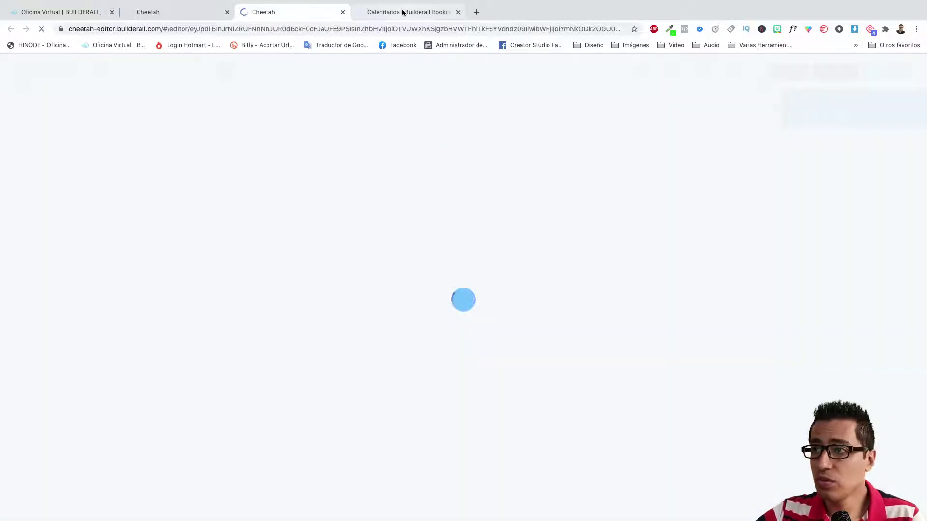
Step: Open the embed options of Mi primer calendario in Booking and toggle the calendar information off and back on
click(405, 12)
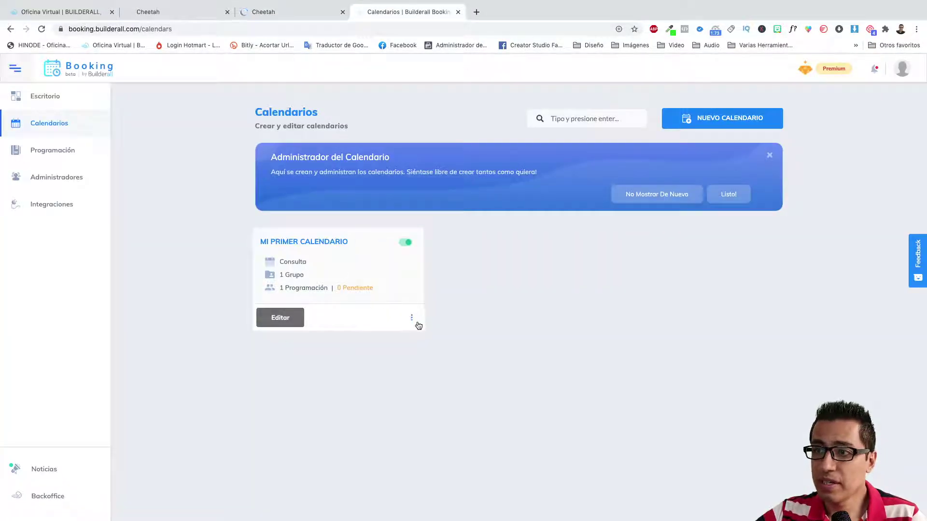
click(412, 321)
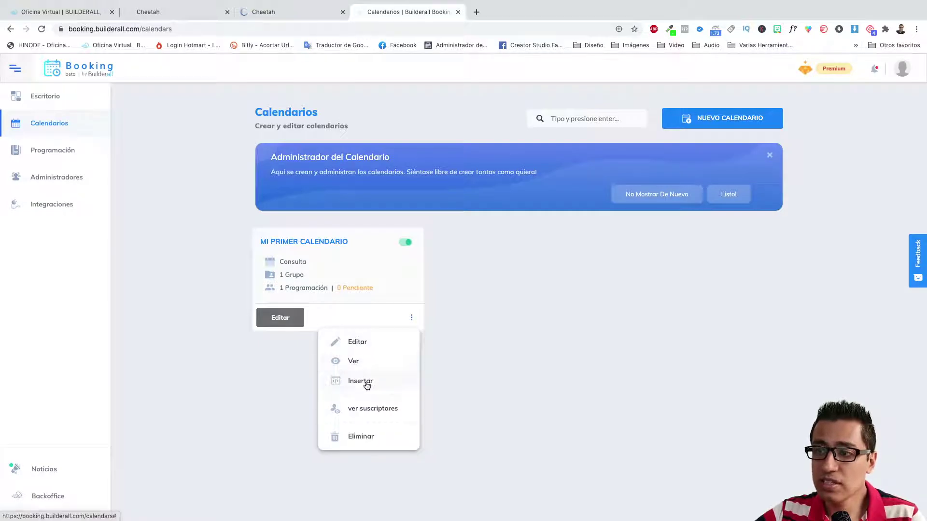
click(361, 381)
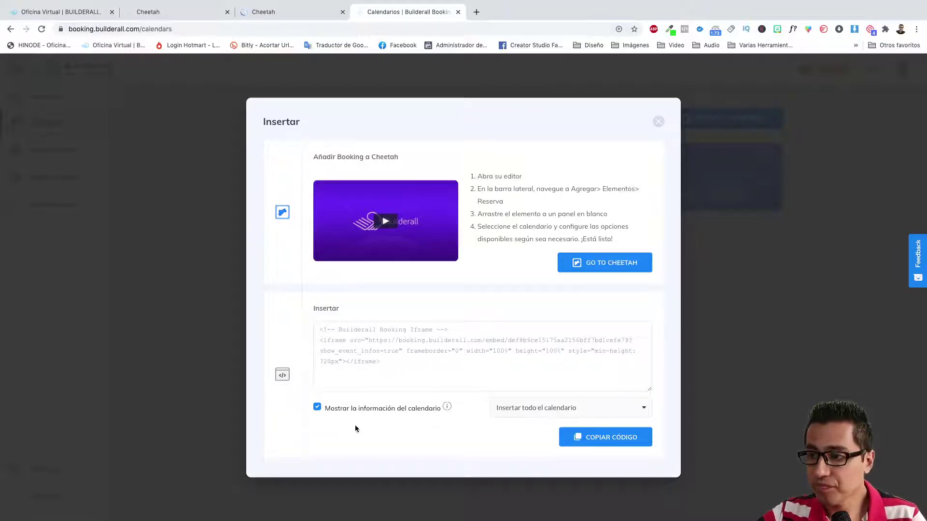
click(319, 407)
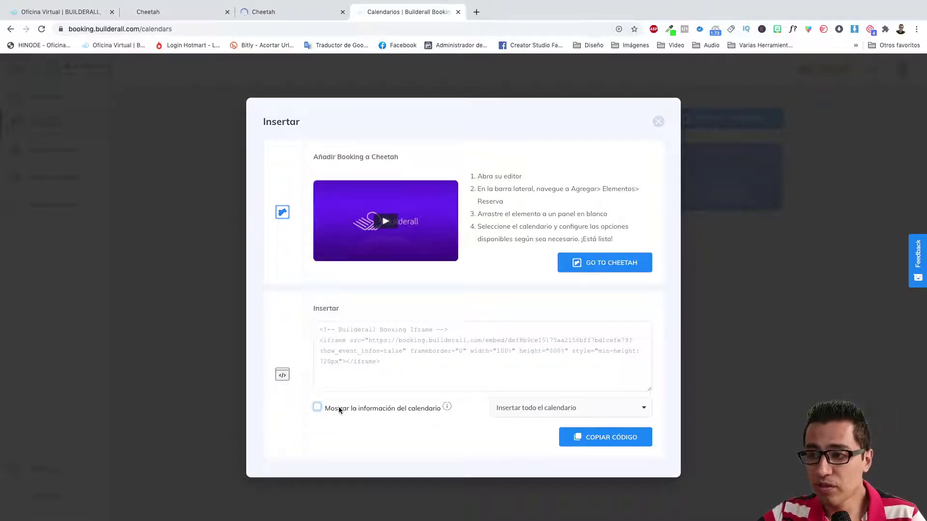
click(318, 407)
Step: Restrict the calendar embed to Matematicas only, copy its iframe code and close the embed options
click(537, 410)
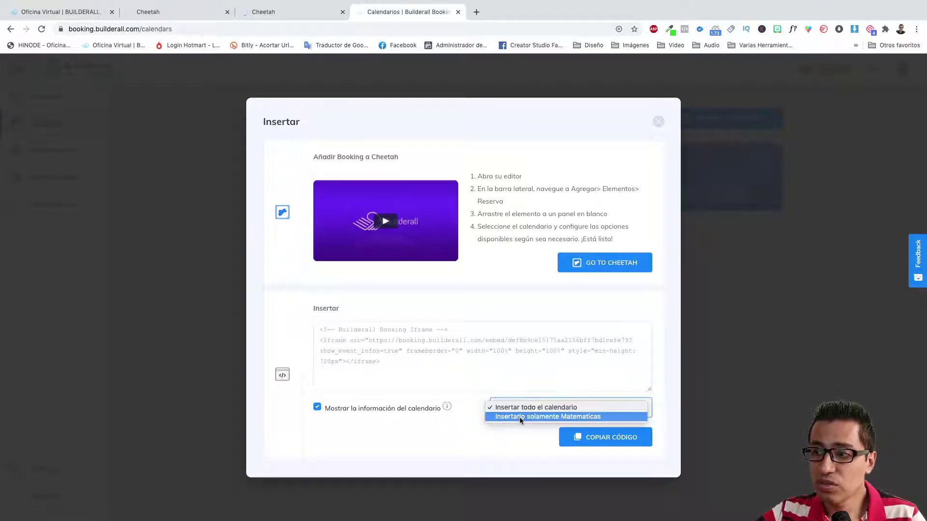
click(520, 416)
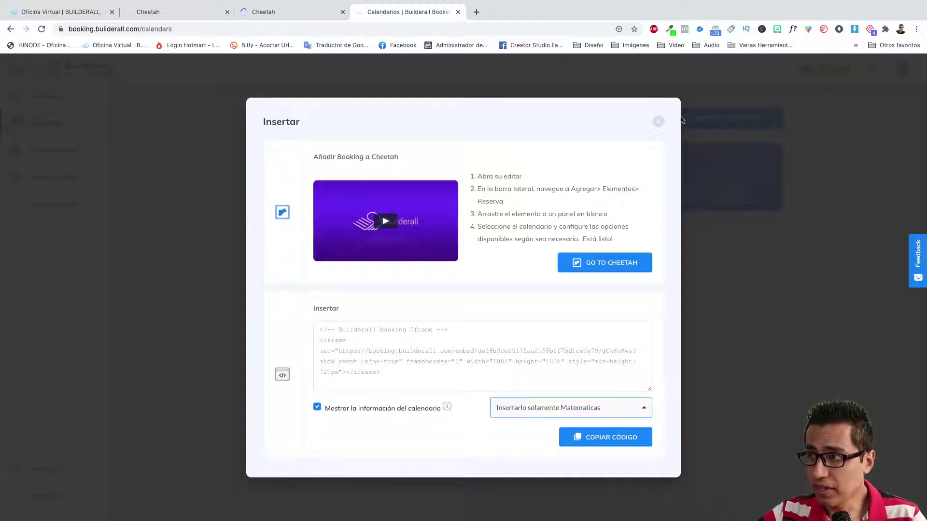
click(598, 439)
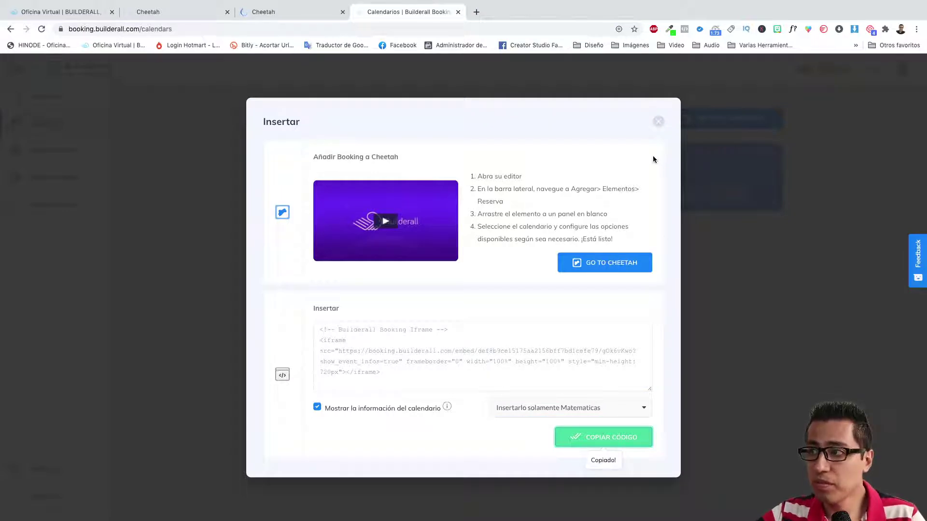
click(658, 122)
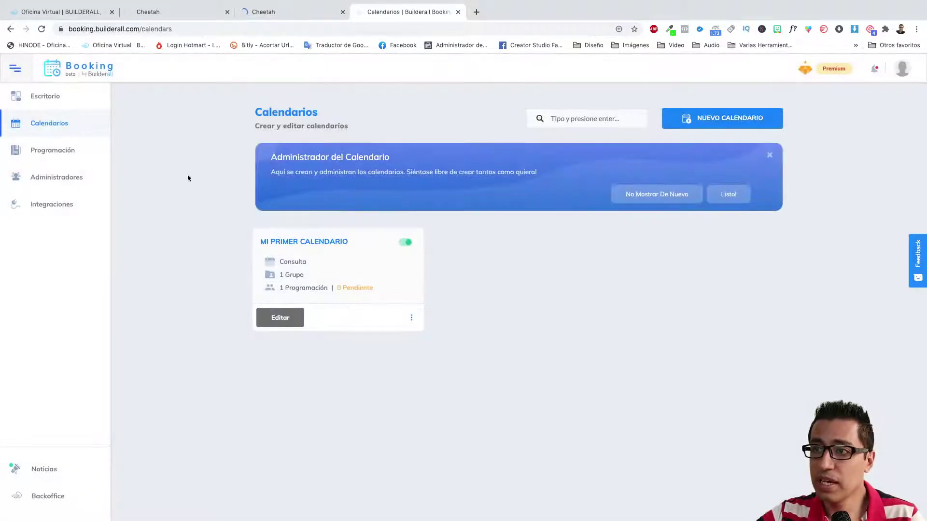
Step: Reload the calendar list and review the embed options of Mi primer calendario once more
click(57, 129)
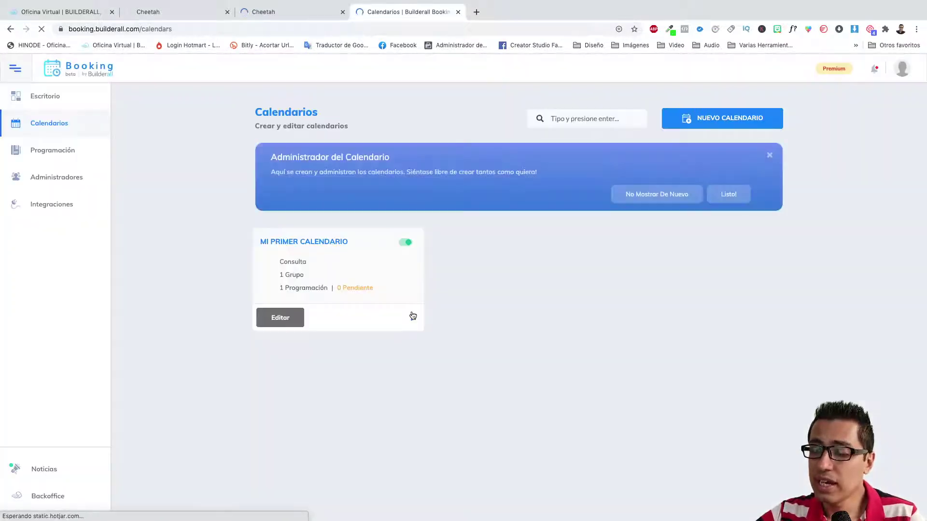
click(412, 317)
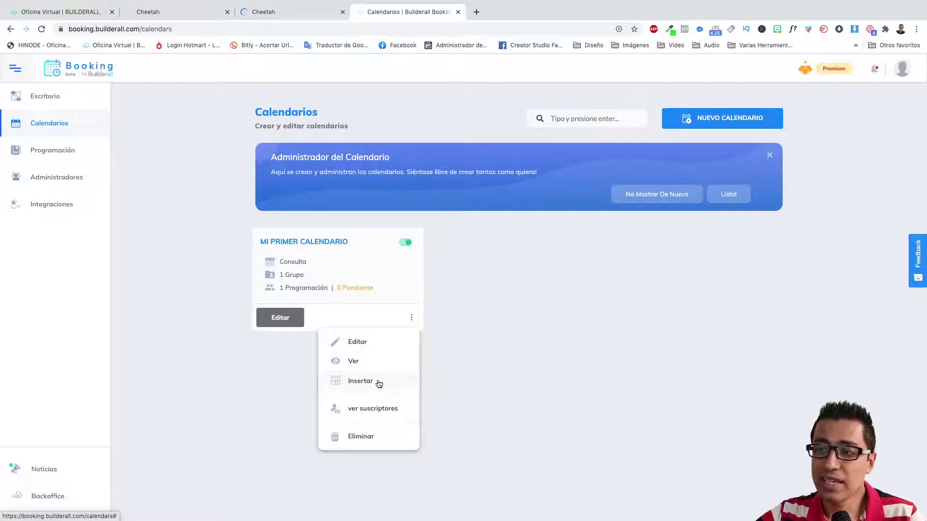
click(471, 355)
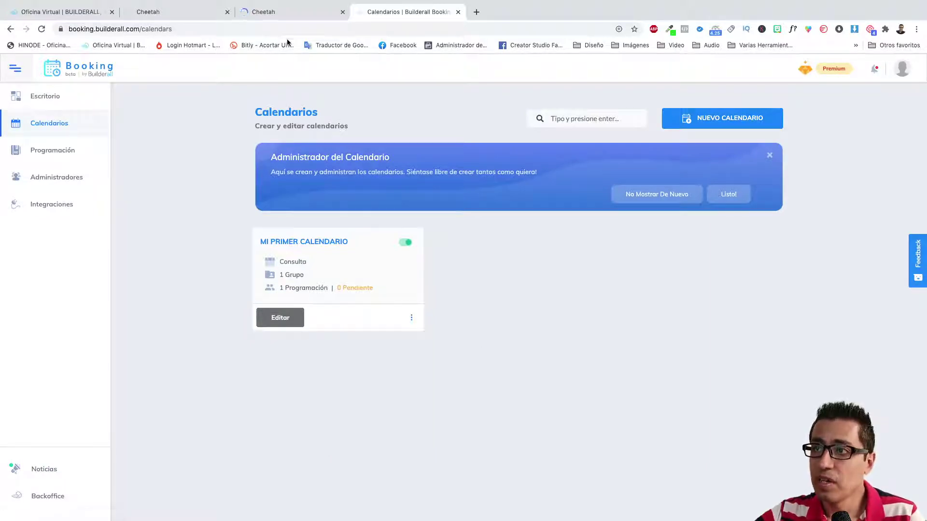
click(413, 317)
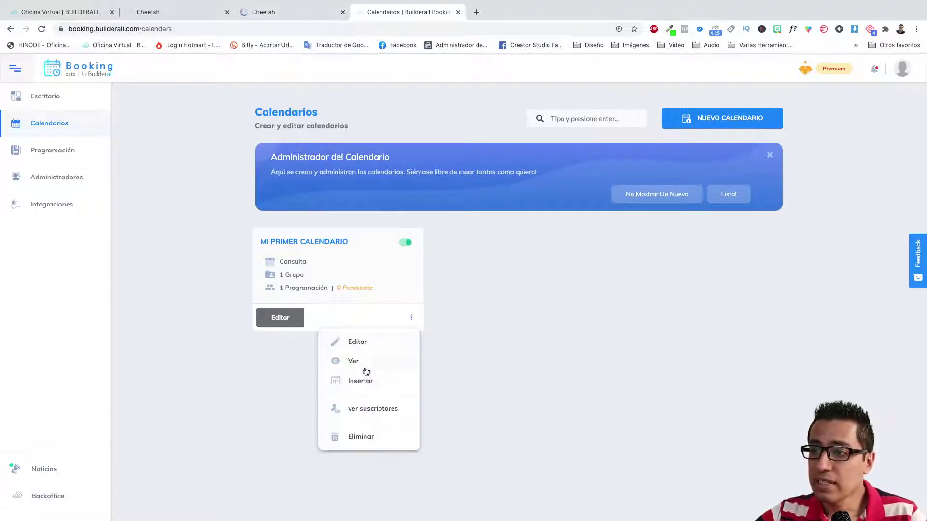
click(361, 381)
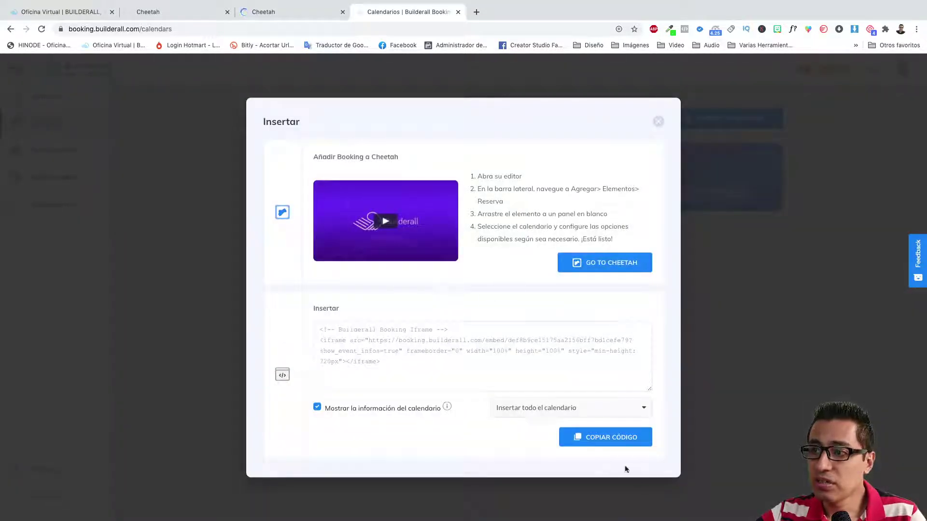
click(658, 121)
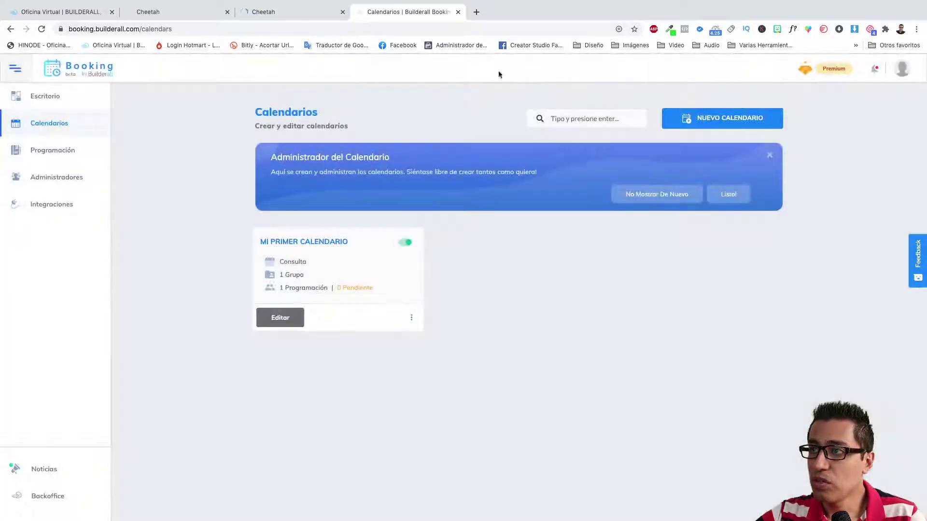
Step: In the Cheetah editor, increase the height of the Descargar Página panel to 2487
click(310, 13)
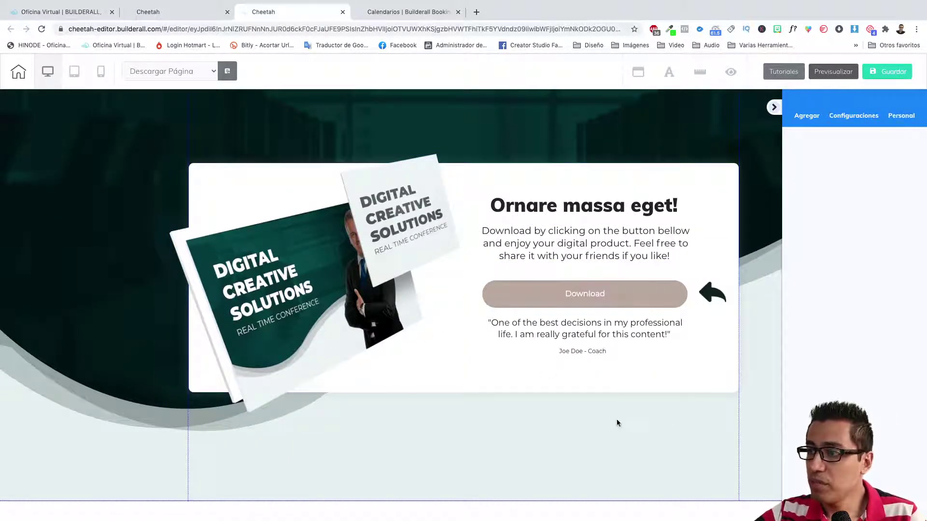
click(760, 204)
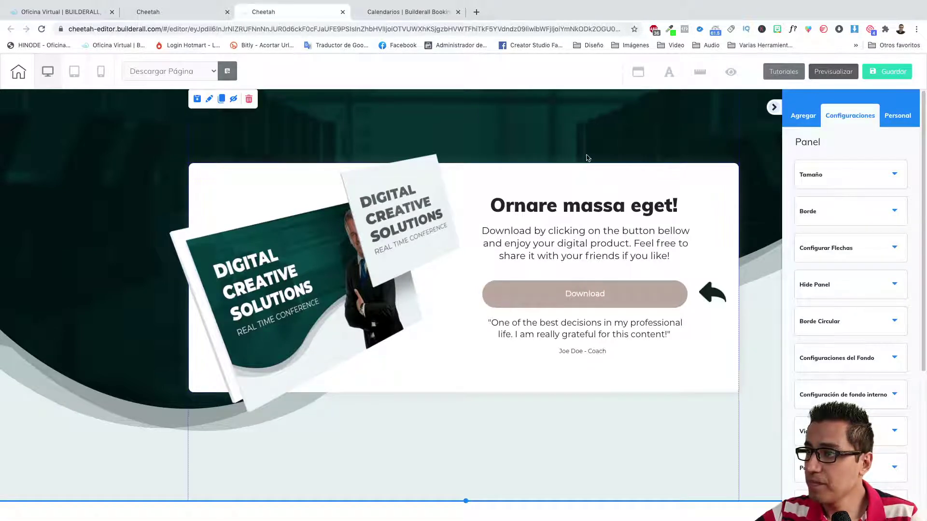
click(838, 177)
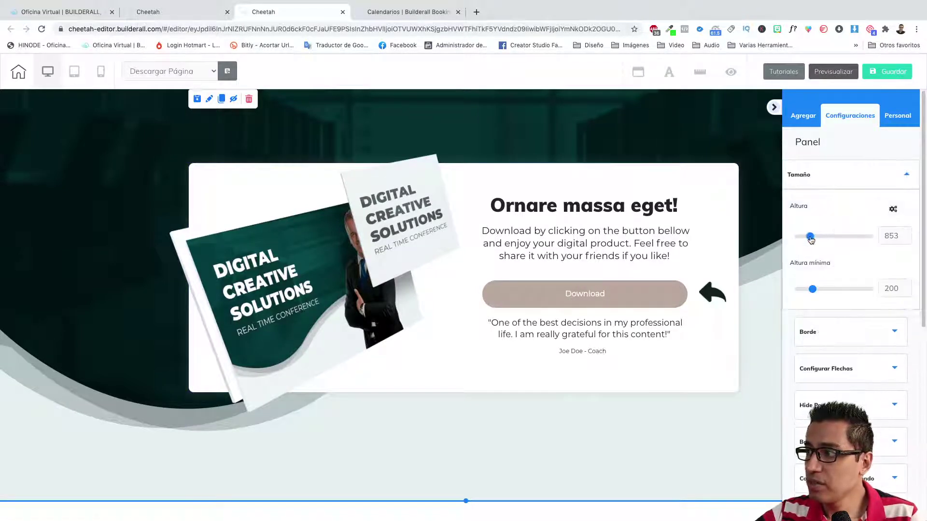
drag(811, 238, 834, 238)
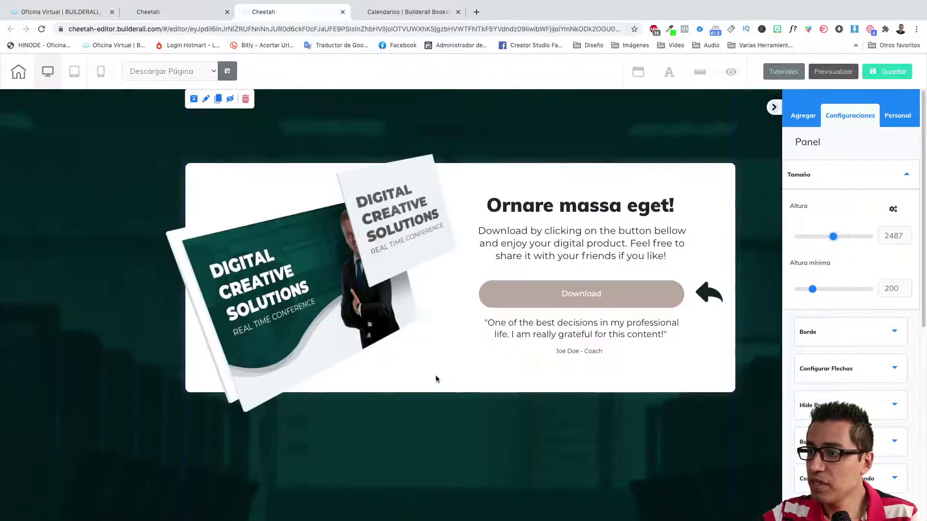
Step: Add an Iframe element to the empty area of the panel below the white download box
scroll(436, 379, down, 3)
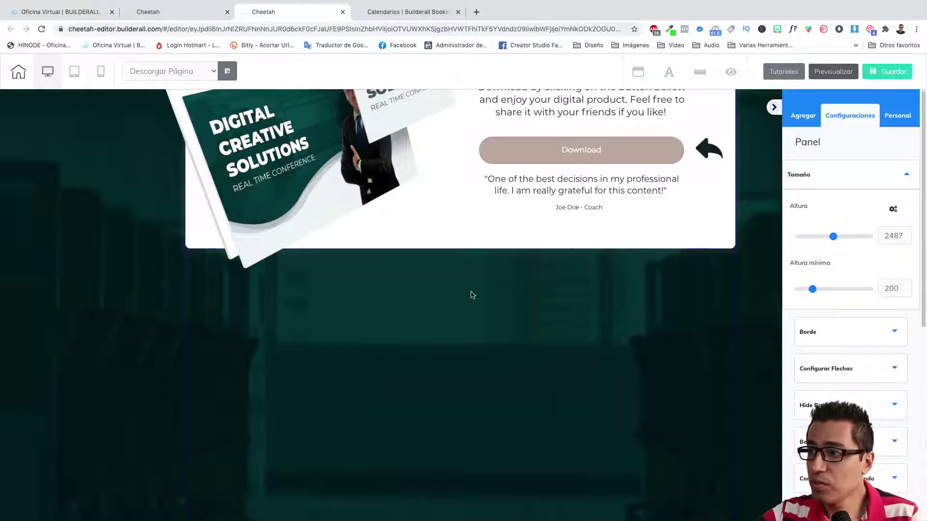
click(807, 118)
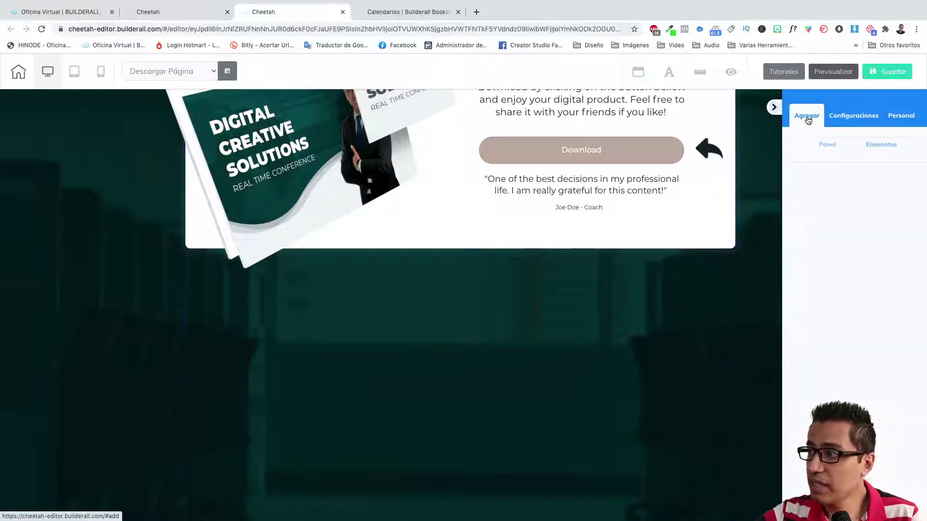
click(873, 145)
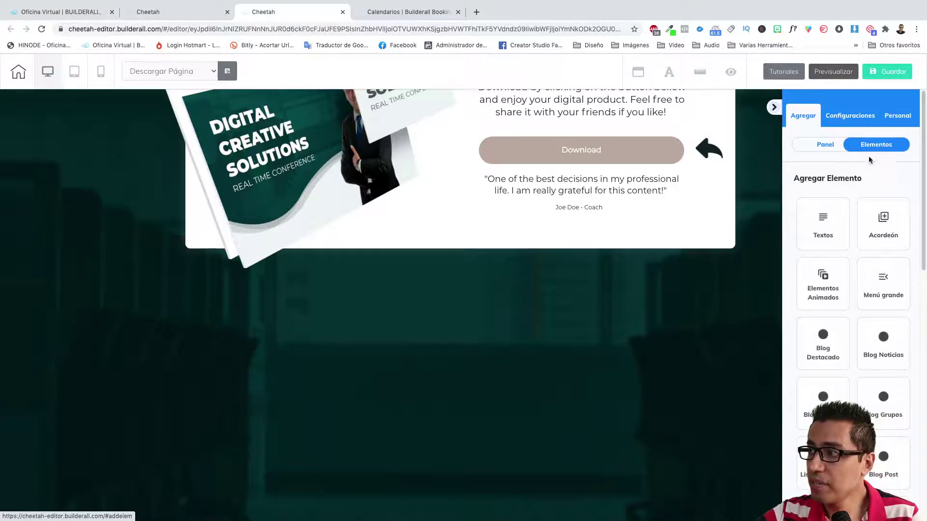
scroll(853, 251, down, 1)
scroll(853, 251, down, 4)
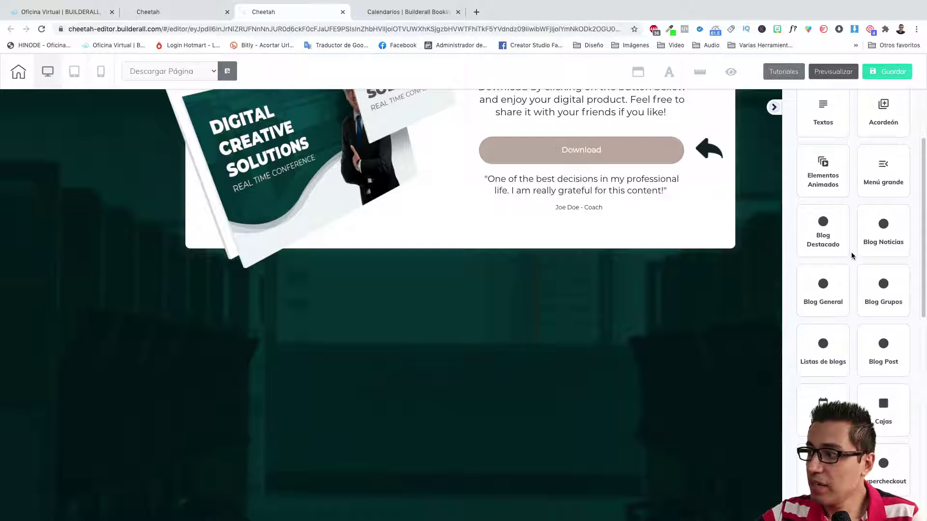
scroll(852, 254, down, 10)
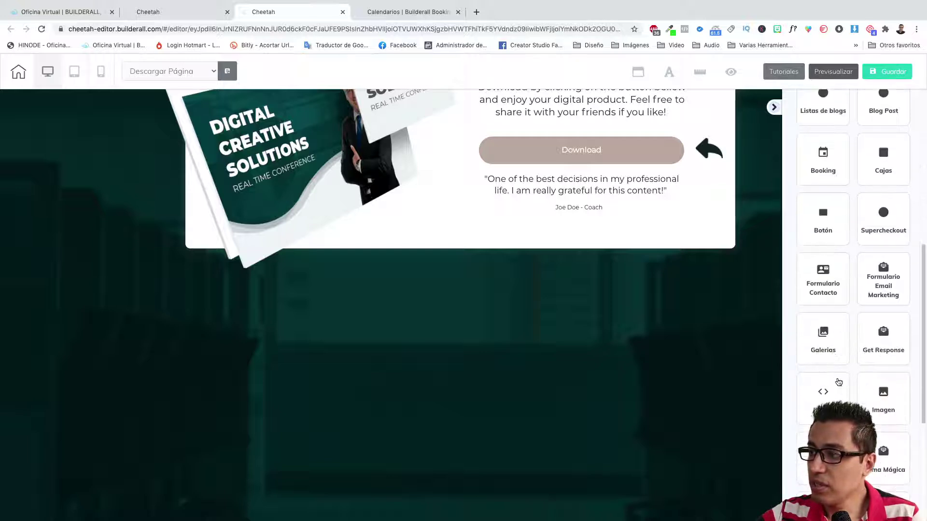
click(839, 382)
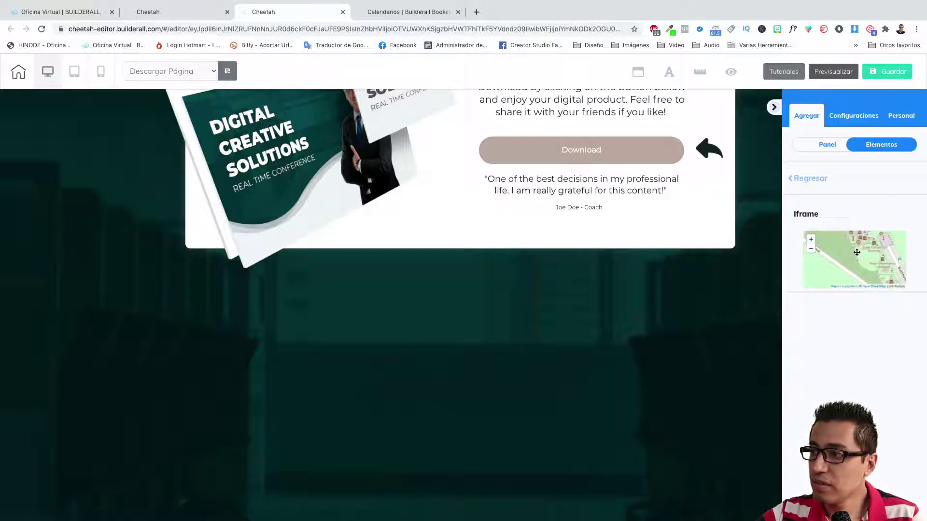
drag(856, 252, 336, 298)
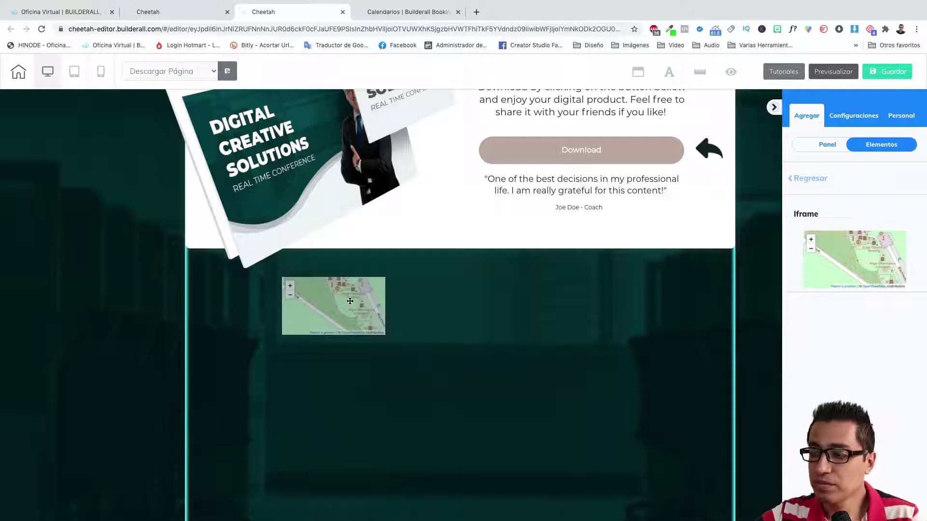
drag(362, 303, 361, 303)
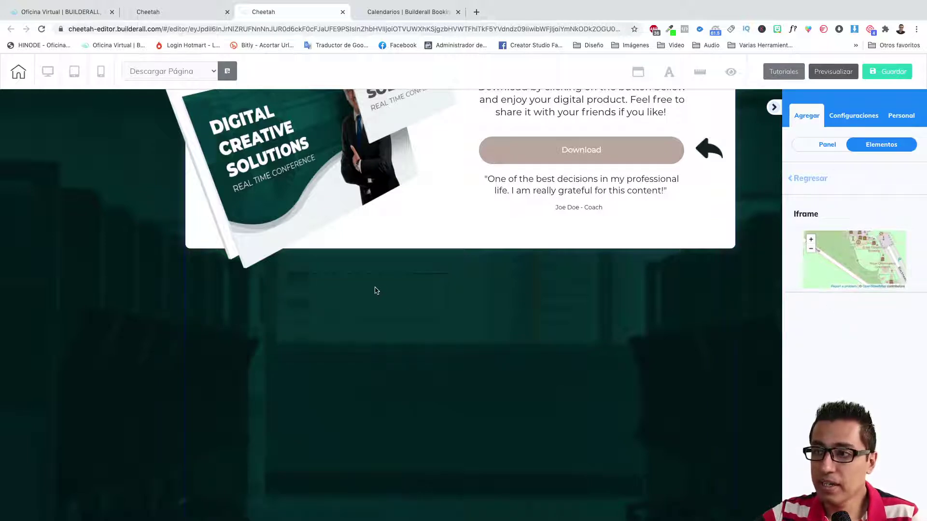
Step: Select the new iframe element and paste the copied calendar iframe code as its HTML code
click(406, 286)
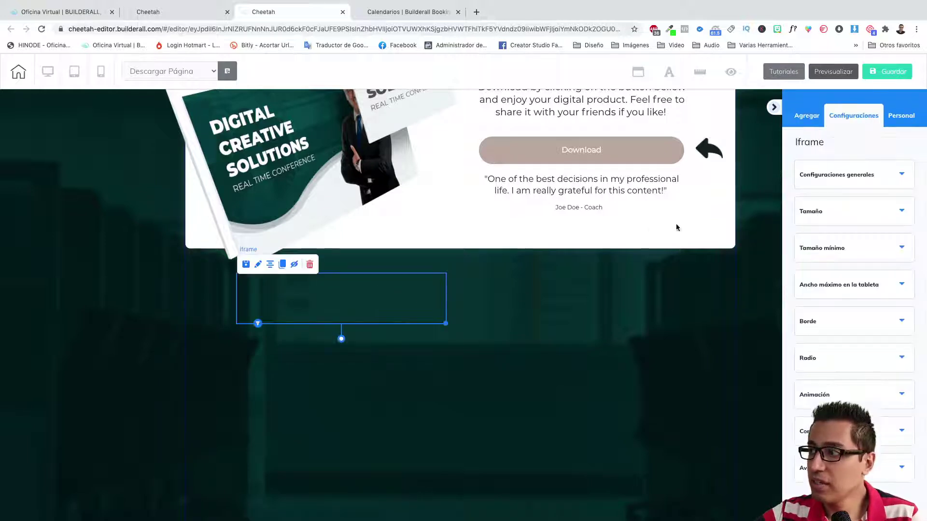
click(842, 178)
scroll(830, 241, down, 2)
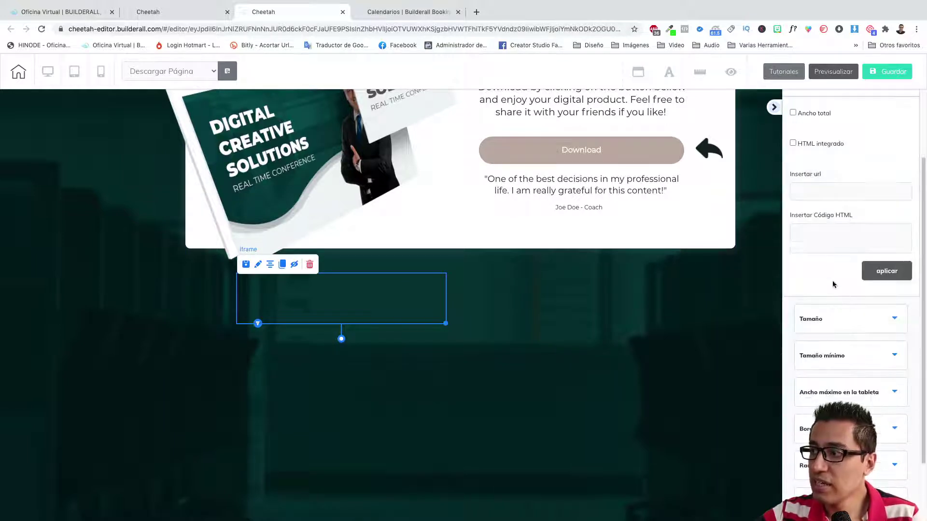
click(822, 236)
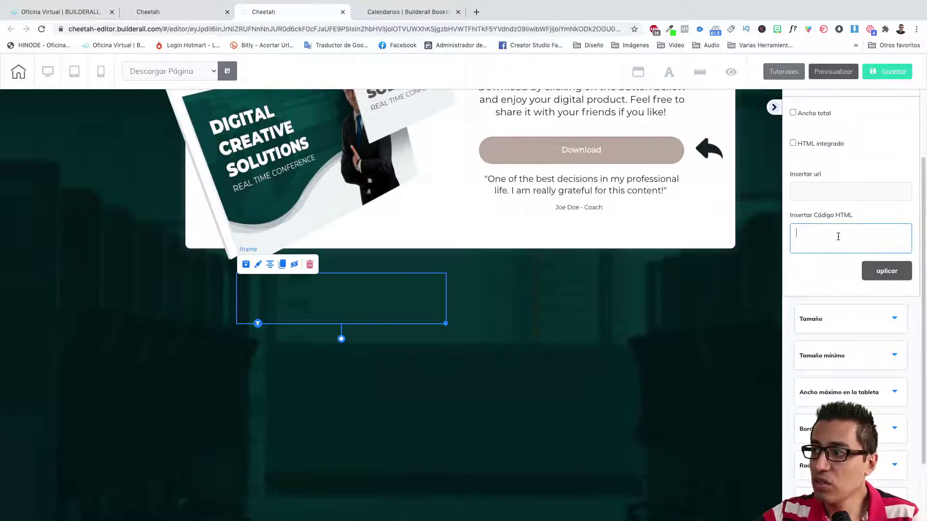
right_click(823, 240)
click(733, 299)
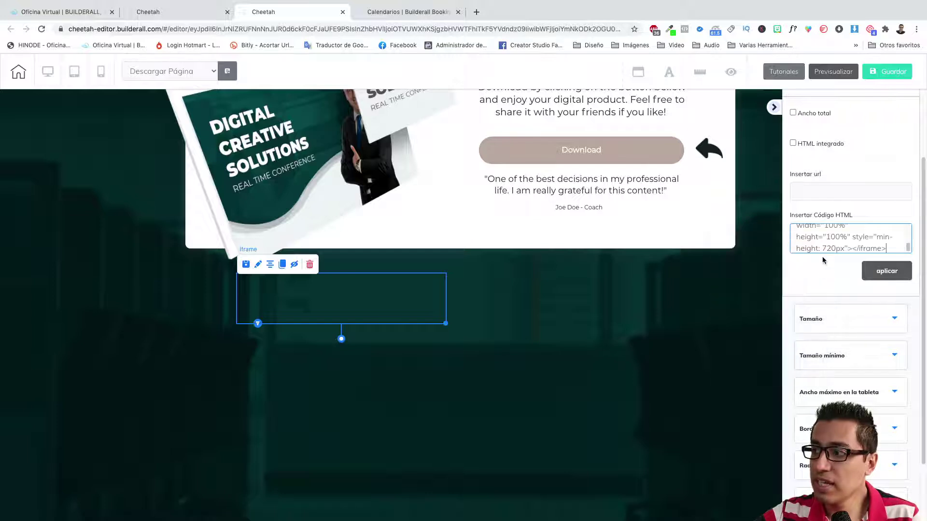
Step: Check the calendar's available actions in Booking, return to the Cheetah editor and apply the pasted iframe code
click(398, 15)
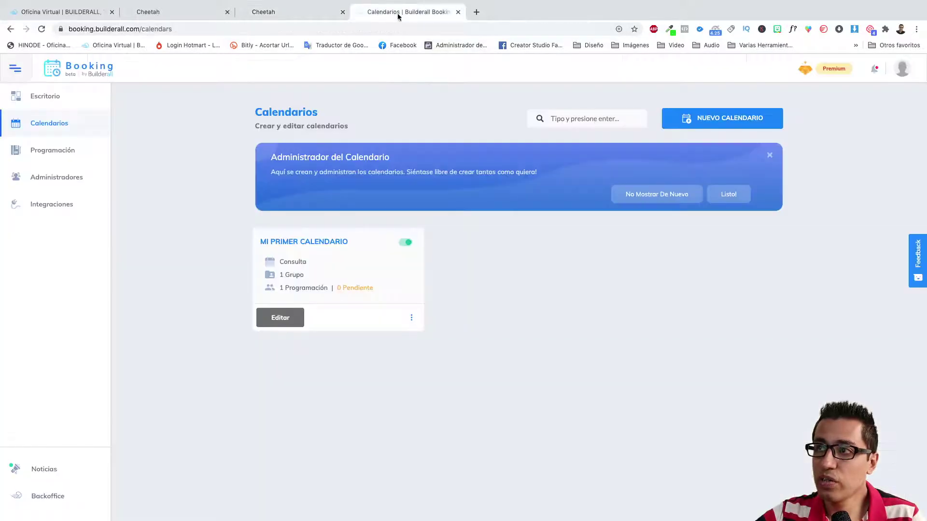
click(412, 318)
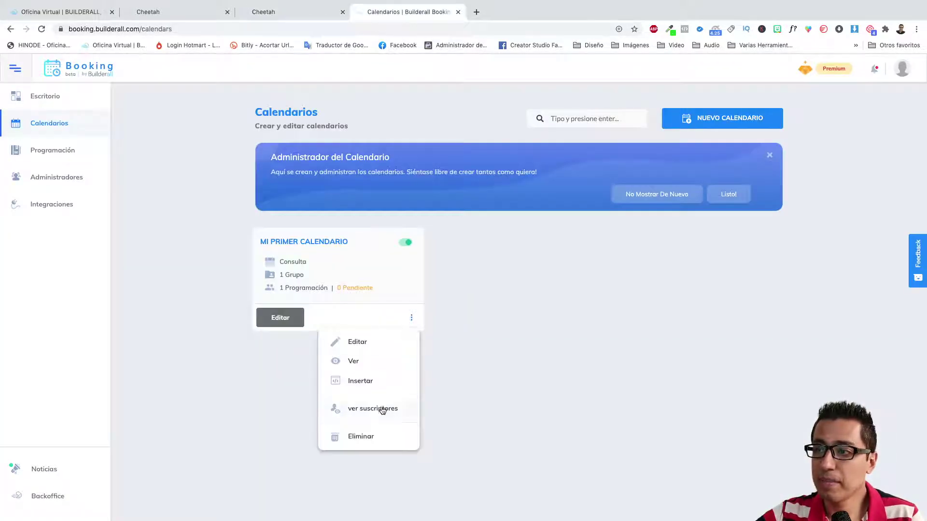
click(307, 18)
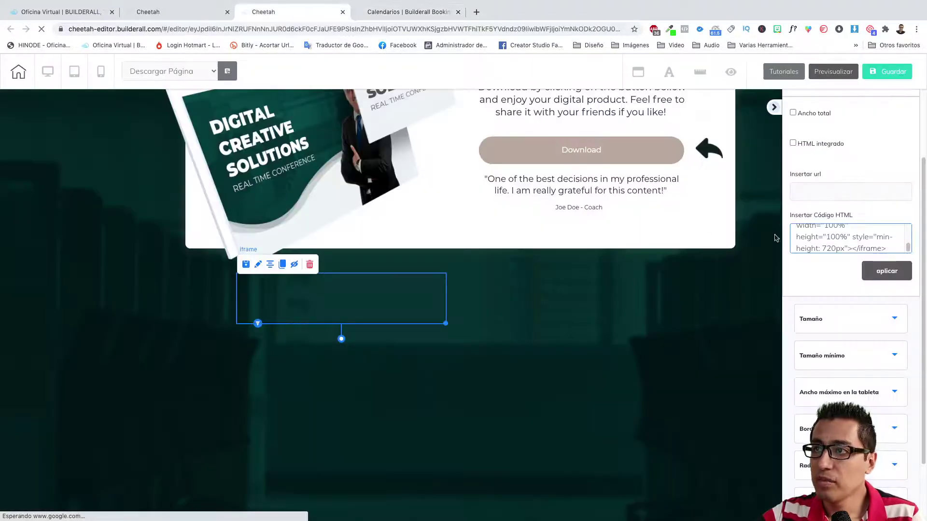
click(880, 273)
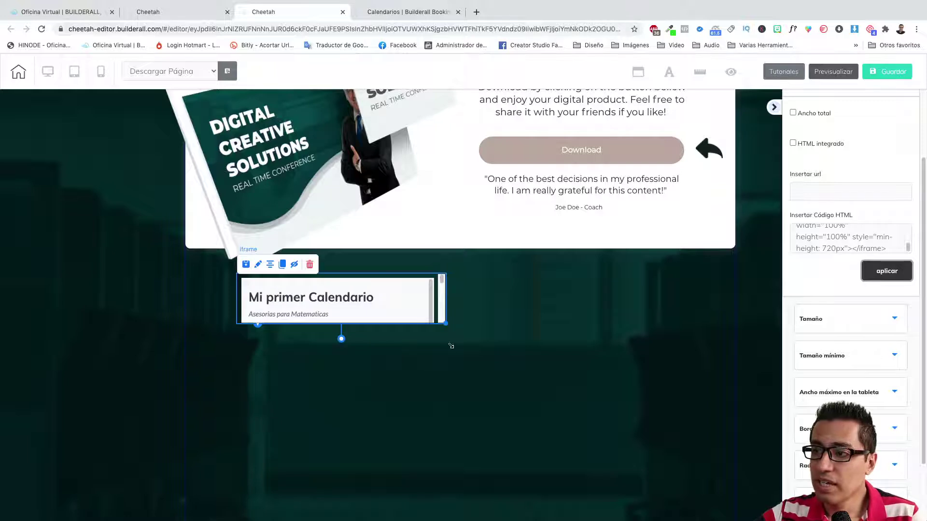
Step: Resize the calendar iframe into a tall, narrow frame reaching the weekday row and move it near the panel's left guide
drag(451, 346, 405, 387)
scroll(372, 346, down, 2)
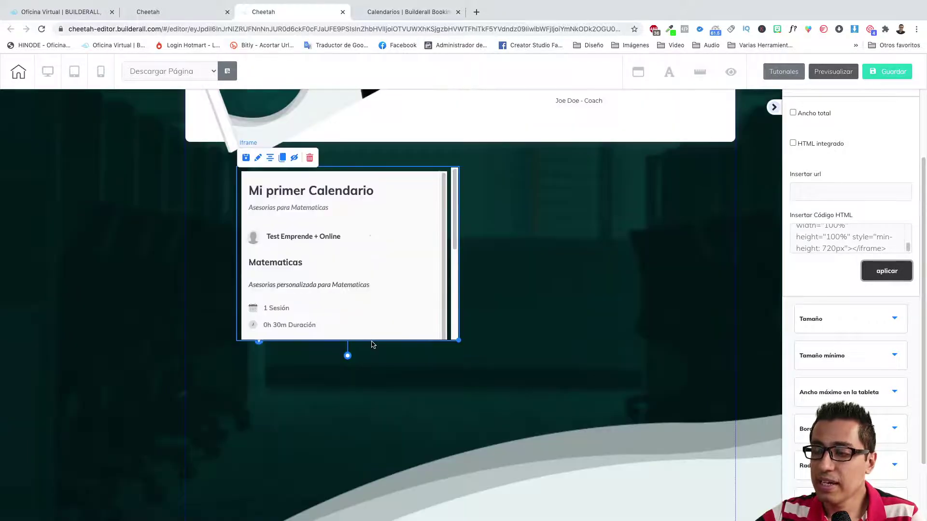
drag(459, 343, 625, 452)
drag(680, 448, 433, 449)
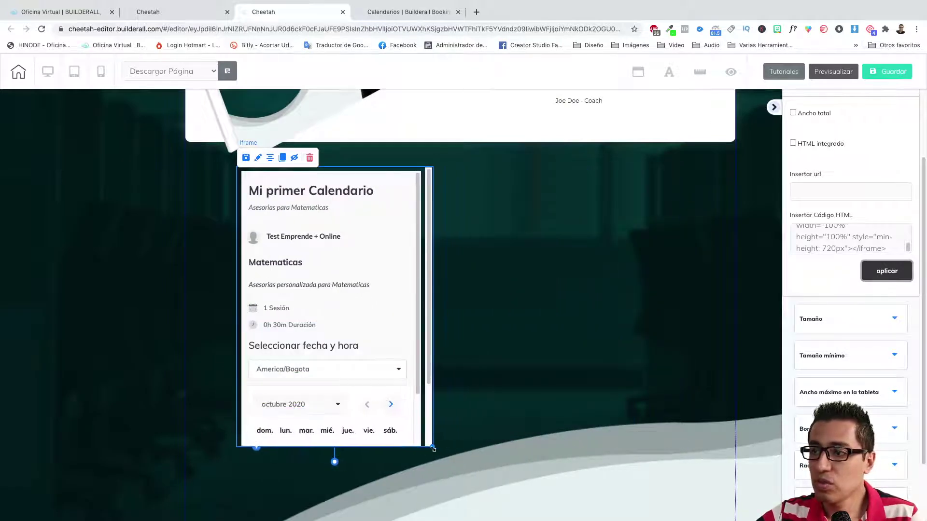
scroll(372, 238, down, 3)
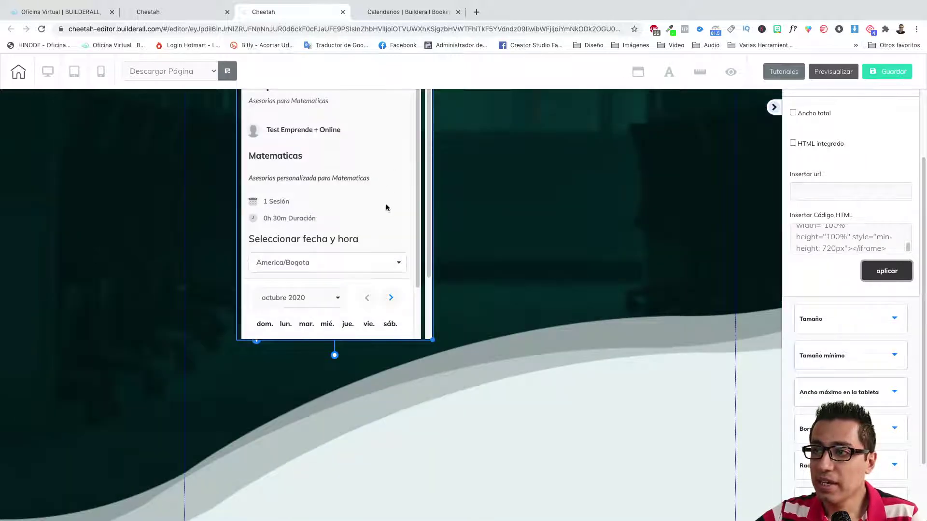
scroll(387, 206, up, 3)
drag(386, 208, 351, 174)
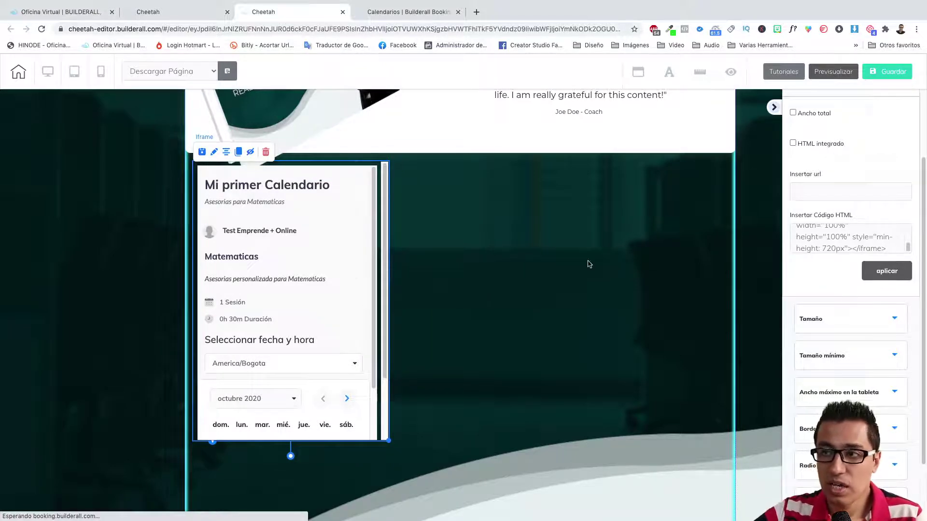
Step: Add a Booking element to the empty part of the panel below the calendar iframe
click(489, 274)
scroll(462, 274, down, 5)
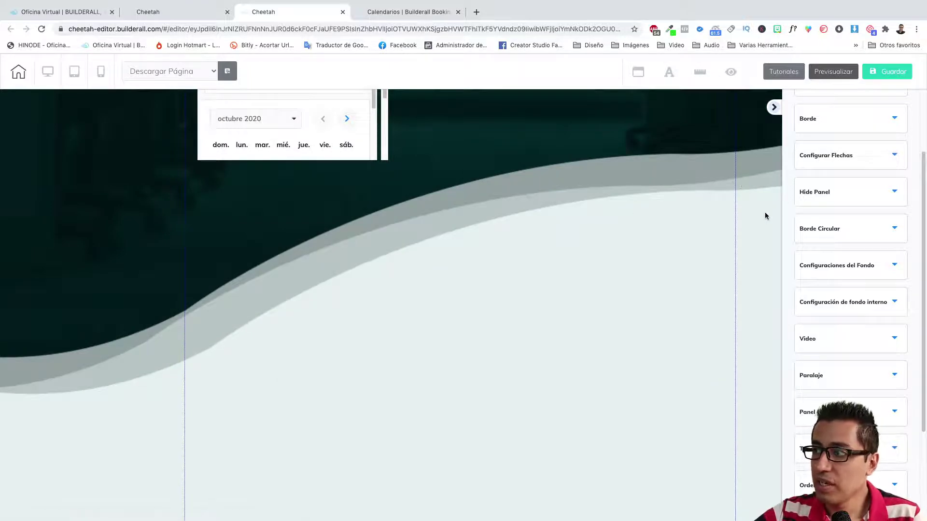
scroll(818, 216, up, 3)
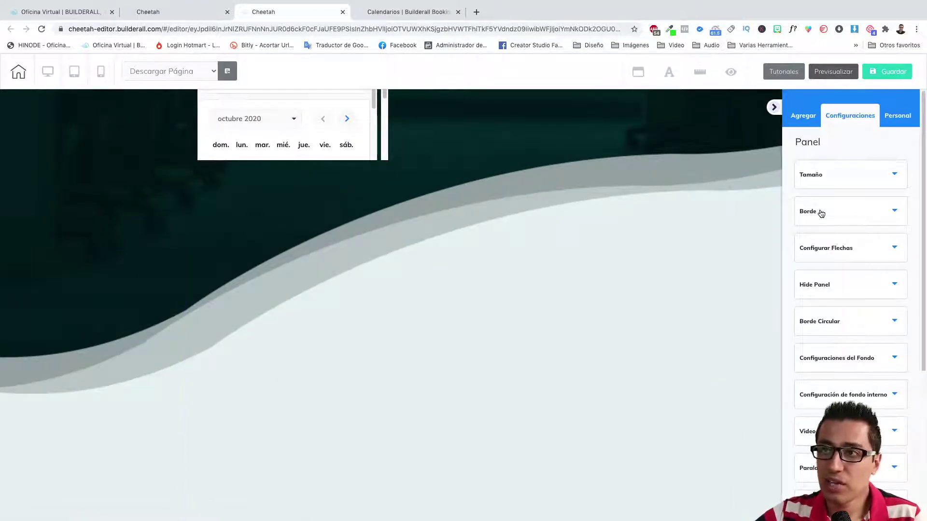
scroll(389, 223, up, 6)
scroll(440, 244, down, 10)
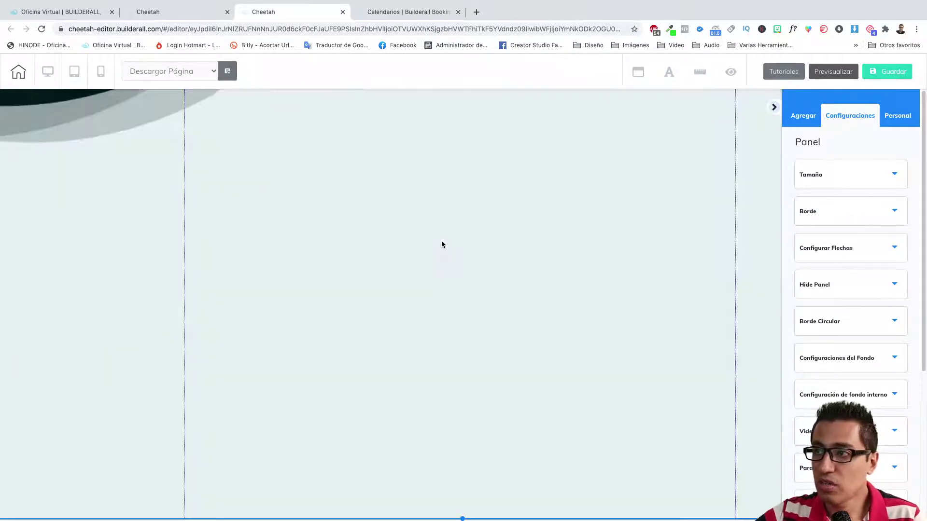
scroll(441, 245, up, 3)
click(801, 118)
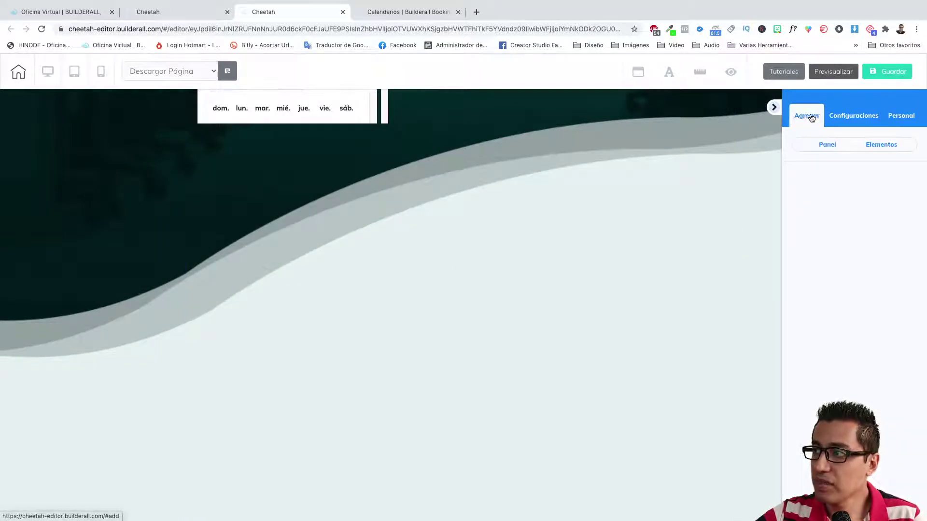
click(885, 144)
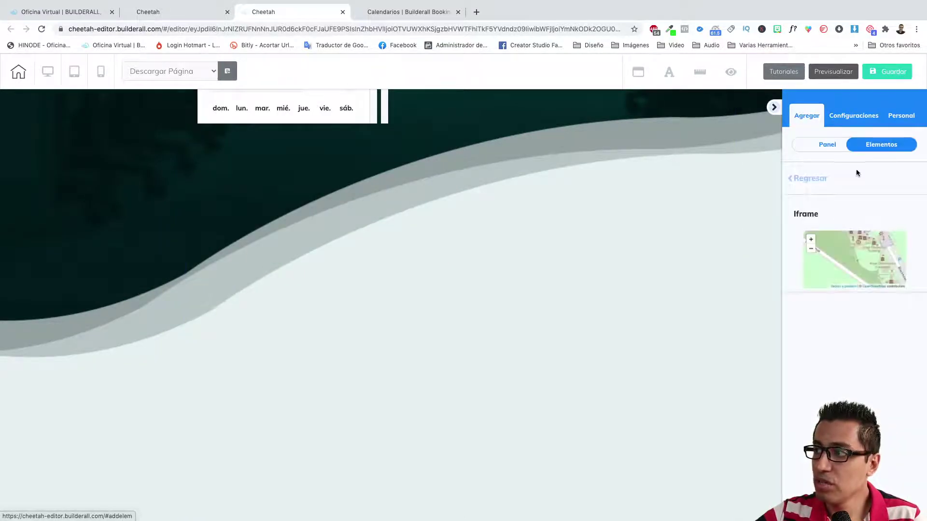
click(819, 180)
scroll(848, 227, down, 1)
scroll(847, 224, down, 4)
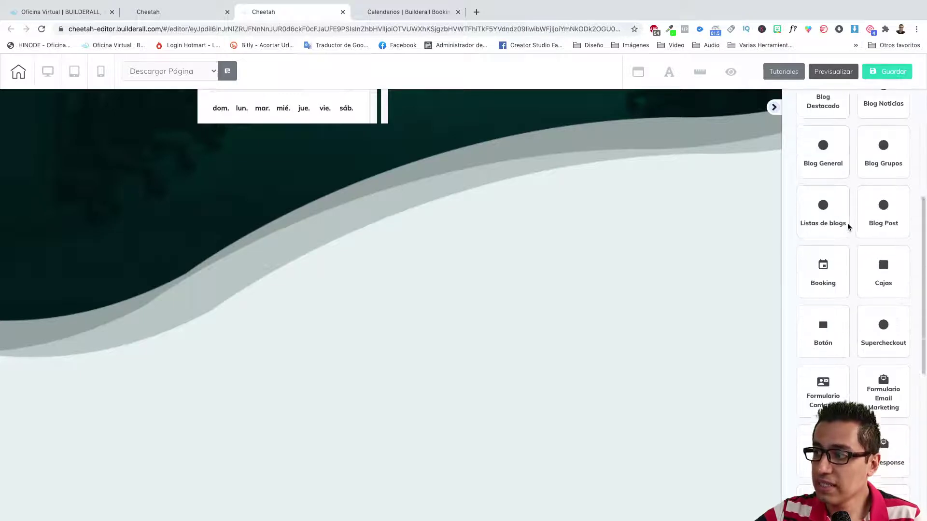
click(829, 272)
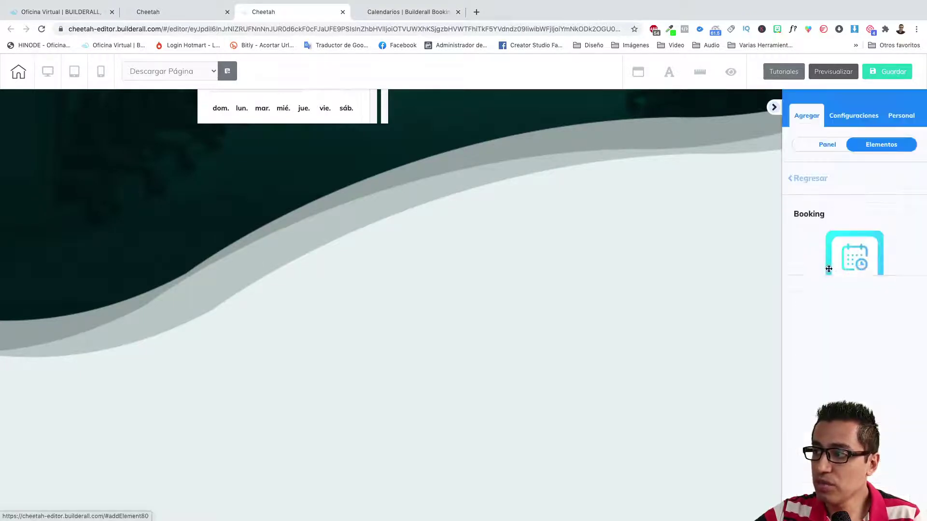
drag(852, 266, 332, 200)
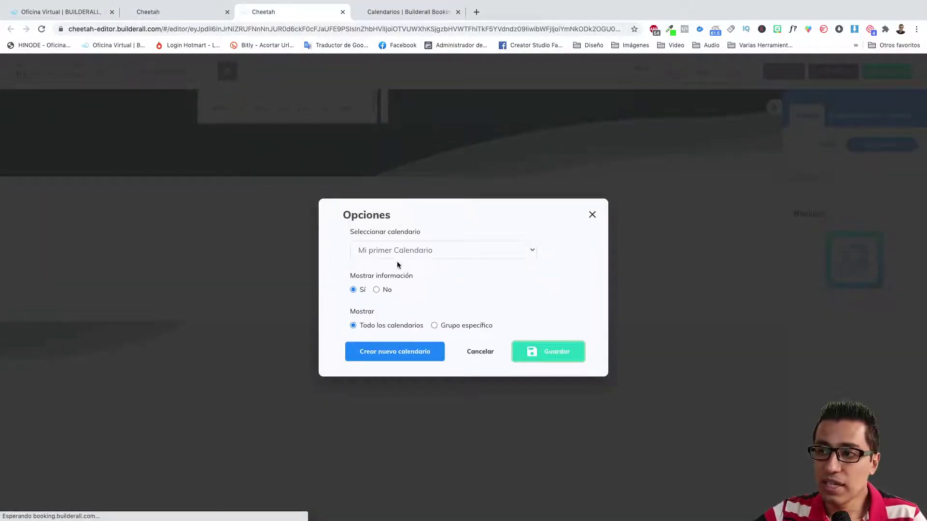
Step: Choose Mi primer Calendario as the Booking element's calendar and check it against the calendar list in Booking
click(448, 252)
click(474, 251)
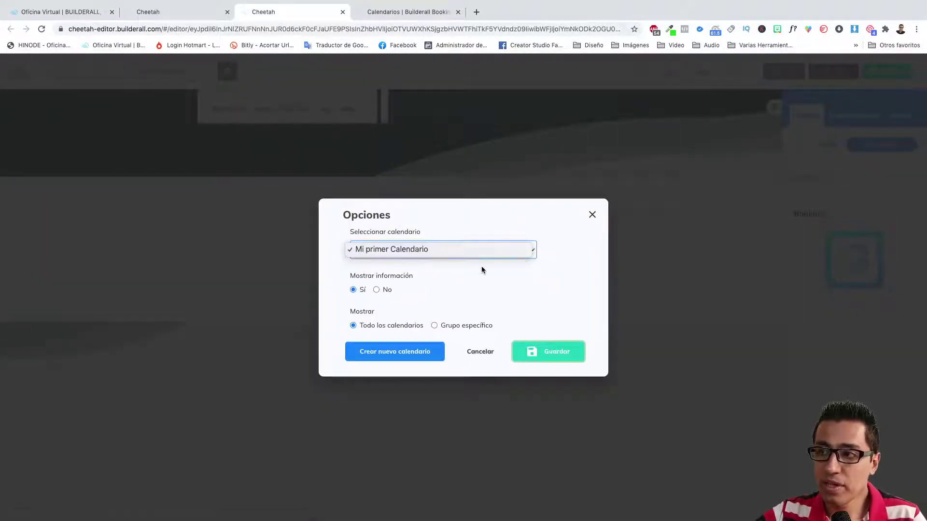
click(399, 252)
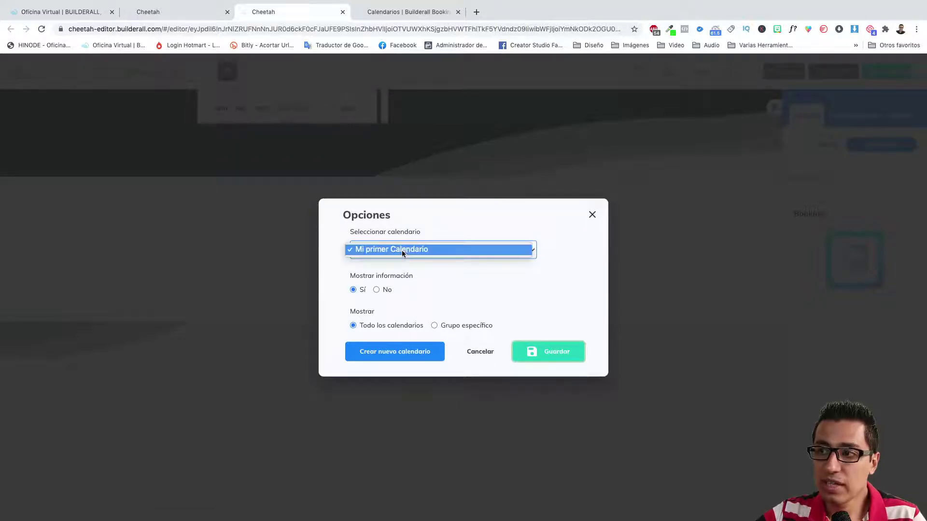
click(402, 250)
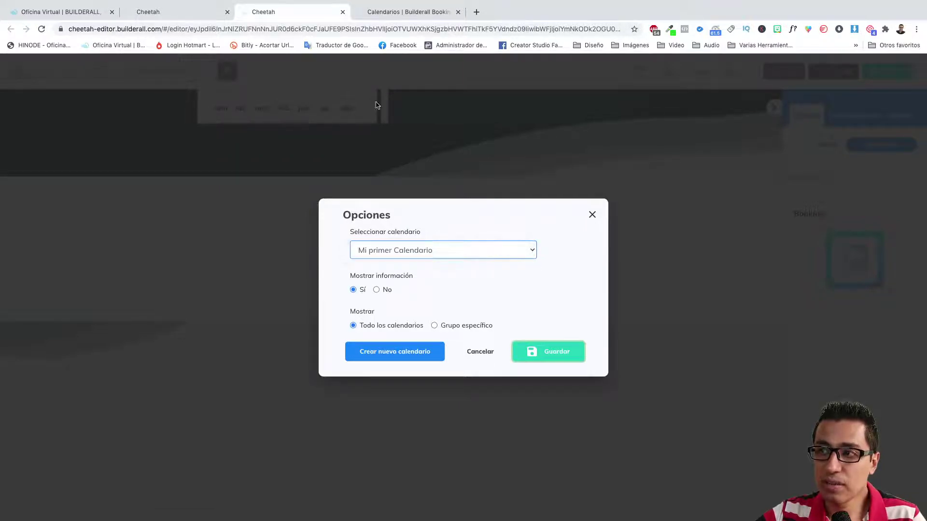
click(405, 14)
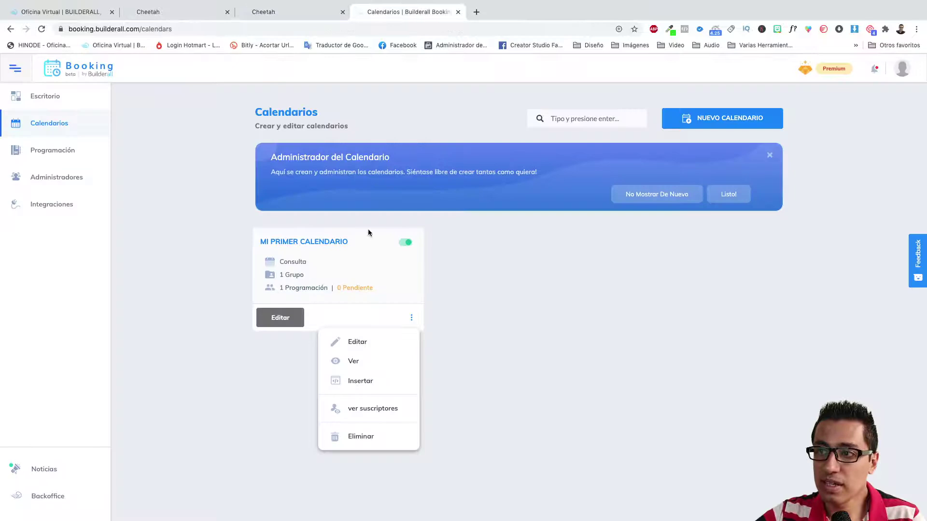
click(268, 17)
Step: Reselect Mi primer Calendario for the Booking element and set Mostrar información to No
click(393, 256)
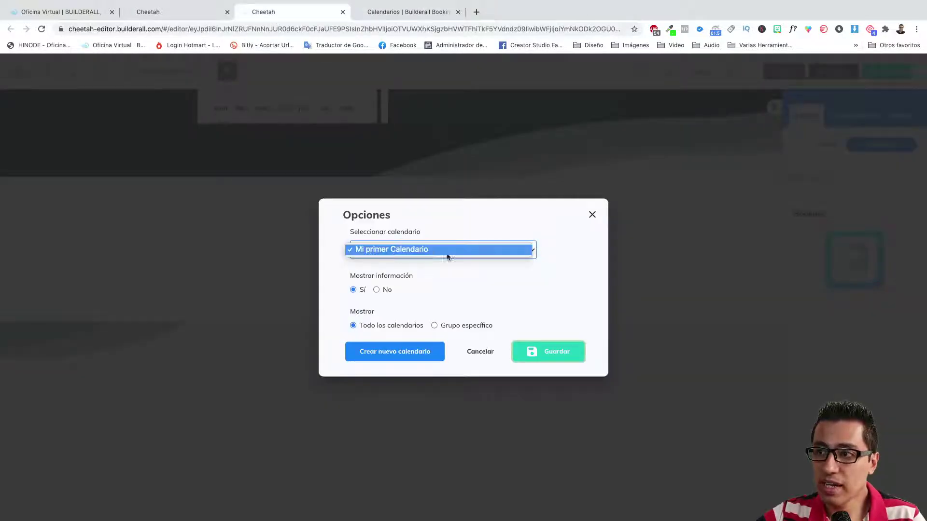
click(447, 253)
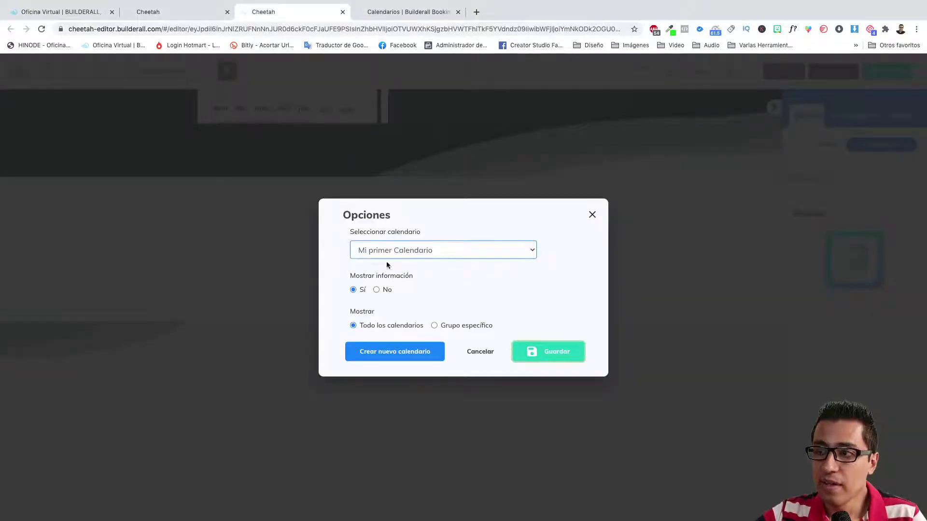
click(377, 289)
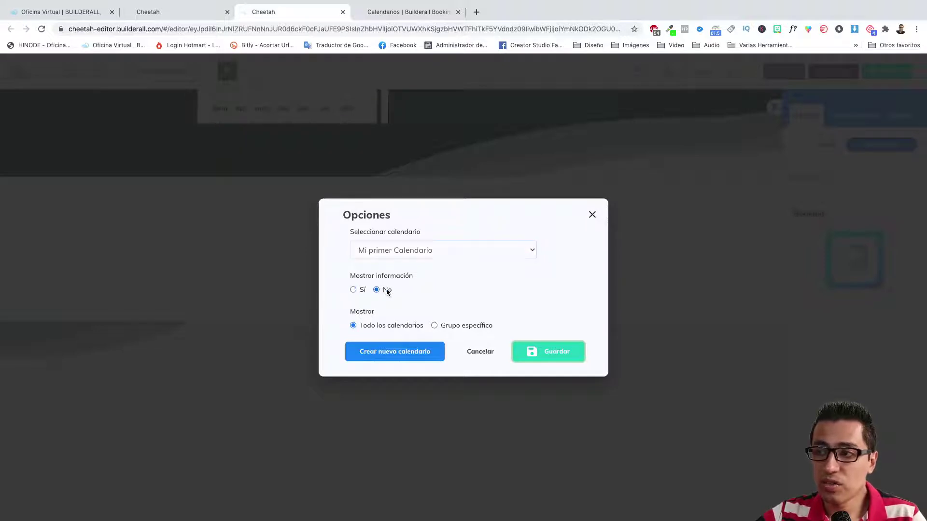
Step: Limit the Booking element to the specific group Matematicas, save its options and check the calendar on the page
click(434, 326)
click(411, 334)
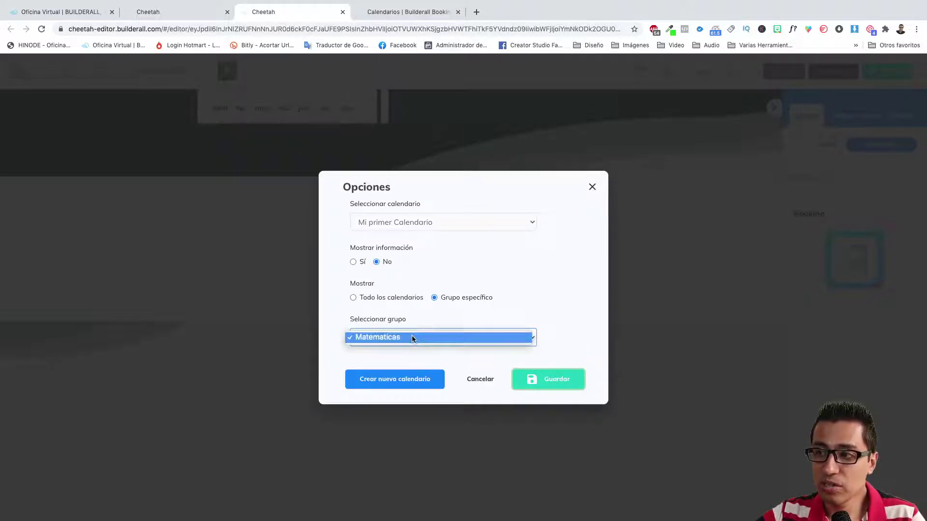
click(394, 338)
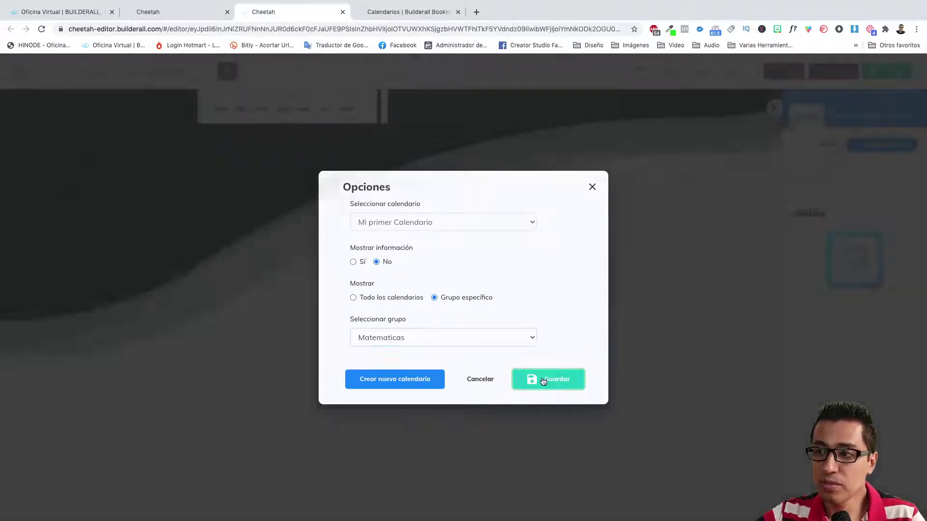
click(536, 380)
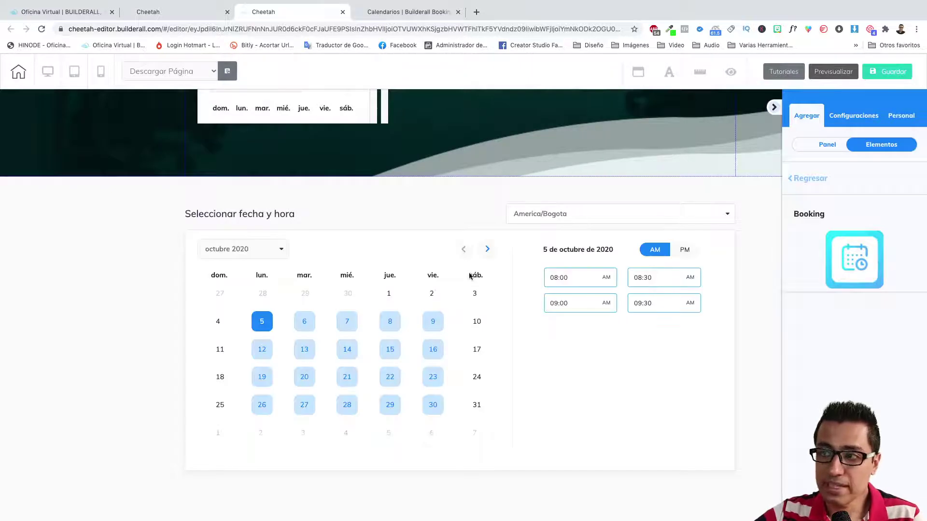
scroll(462, 271, down, 2)
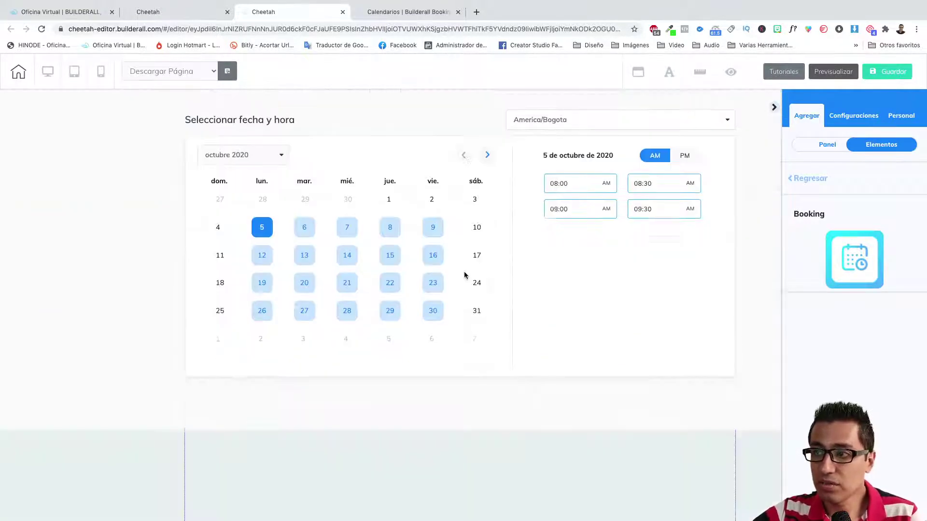
scroll(464, 274, up, 1)
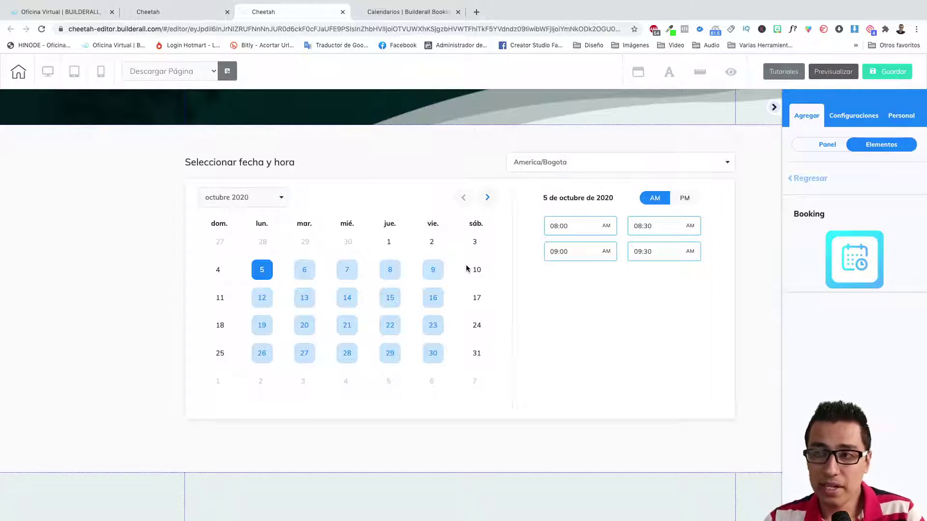
scroll(454, 269, up, 1)
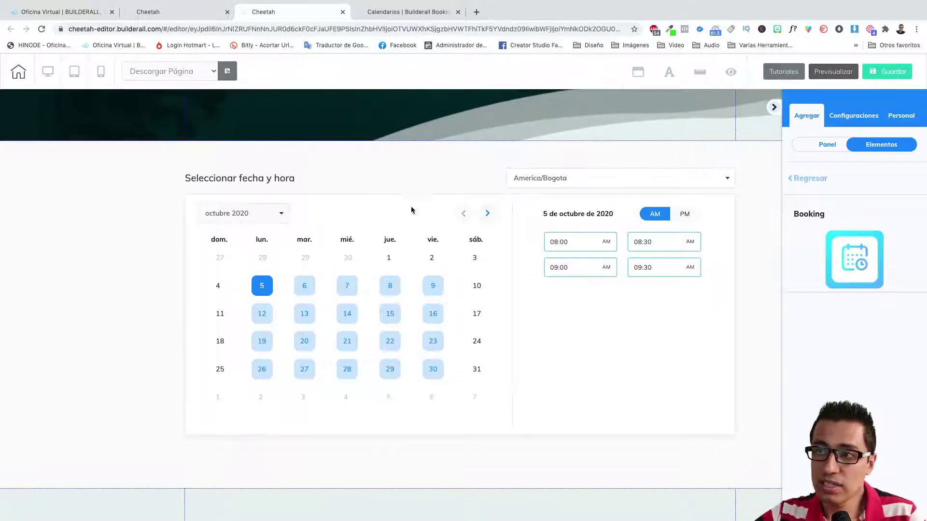
scroll(386, 250, down, 1)
Step: Widen the calendar iframe to span most of the panel between its guides and compare it with the Booking element below
scroll(378, 257, up, 7)
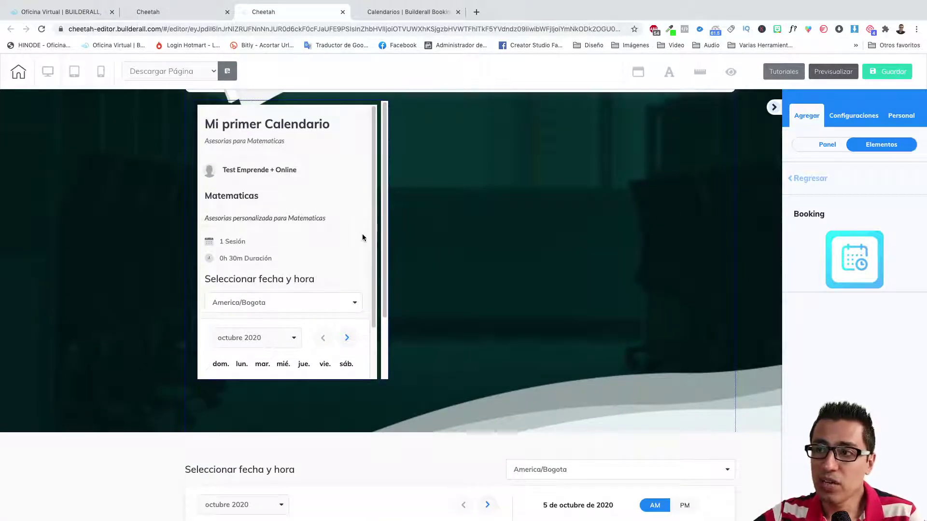
click(356, 258)
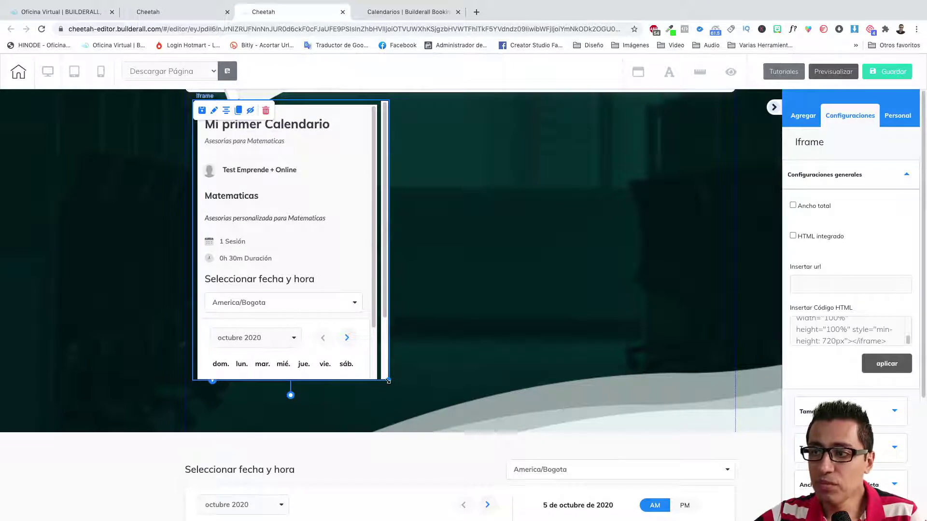
drag(389, 380, 636, 393)
scroll(467, 258, down, 10)
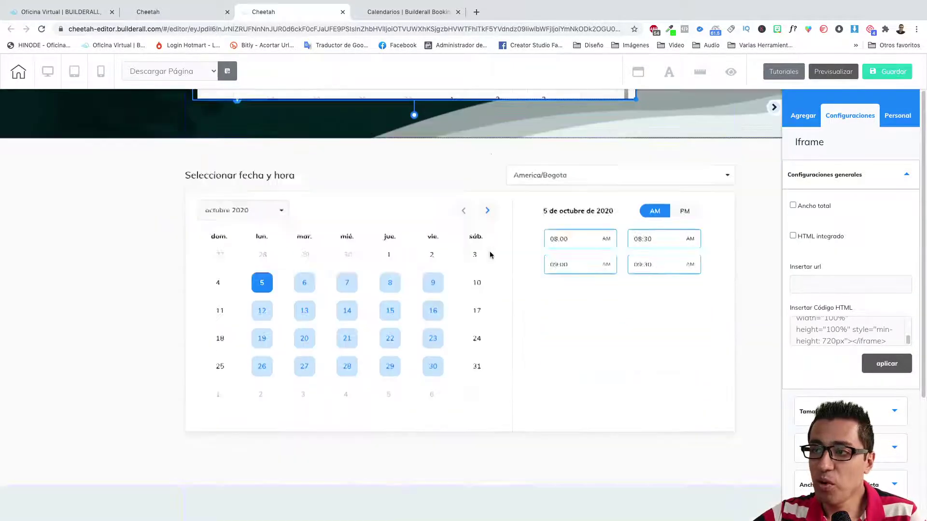
scroll(491, 248, up, 5)
scroll(491, 248, up, 5)
scroll(491, 247, down, 4)
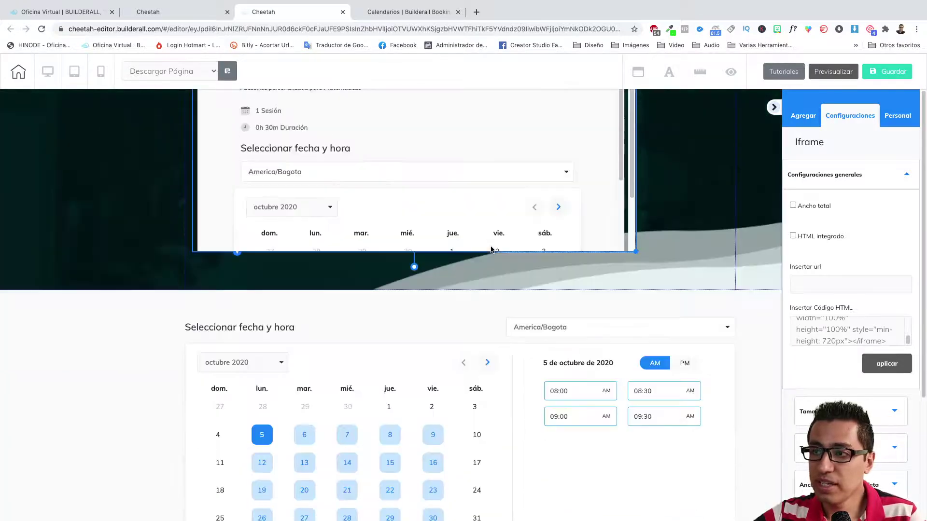
scroll(491, 248, up, 3)
Step: Add the rectangular green Register Now button at the centre of the empty panel below the Booking calendar
scroll(491, 247, down, 5)
scroll(491, 247, down, 4)
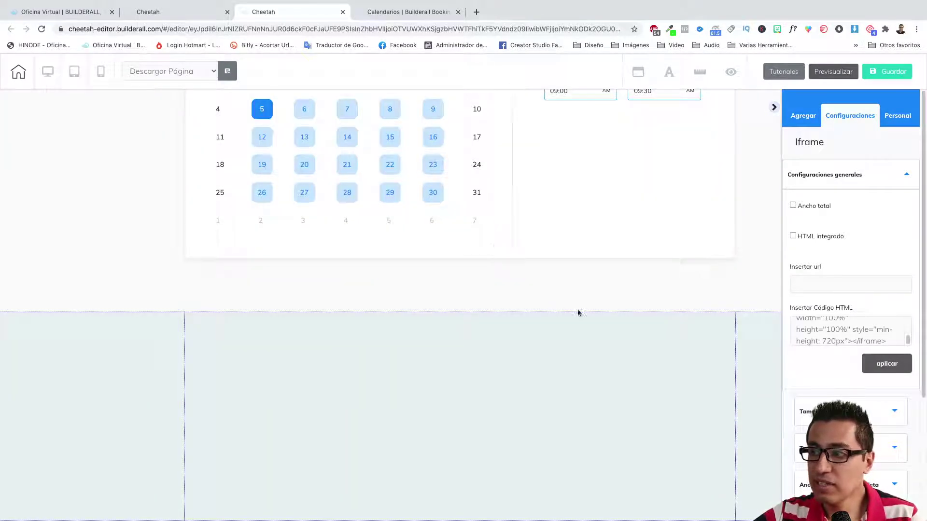
click(803, 116)
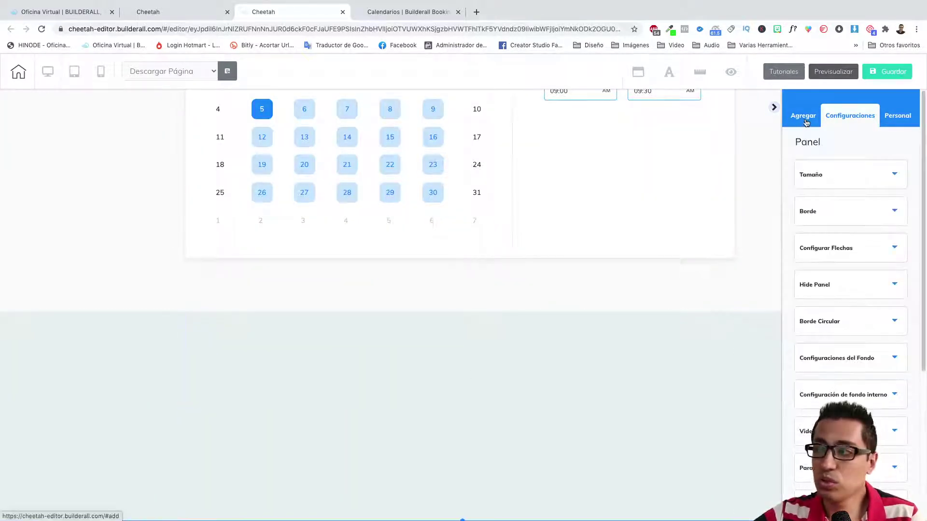
click(881, 145)
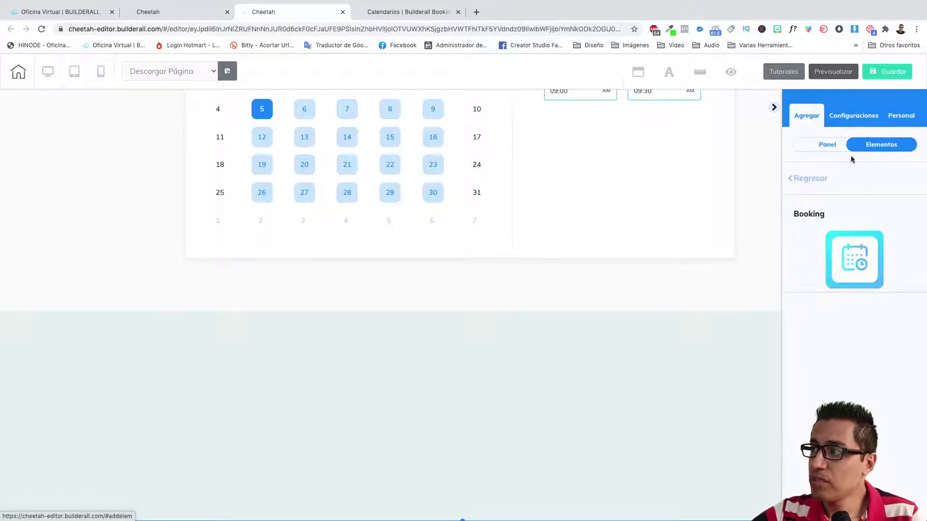
scroll(847, 277, down, 2)
scroll(847, 278, down, 2)
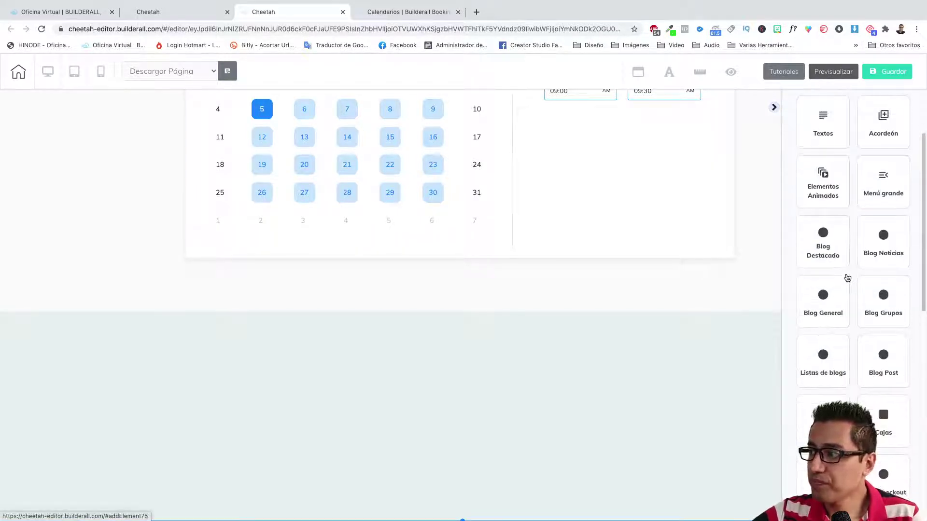
scroll(842, 280, down, 2)
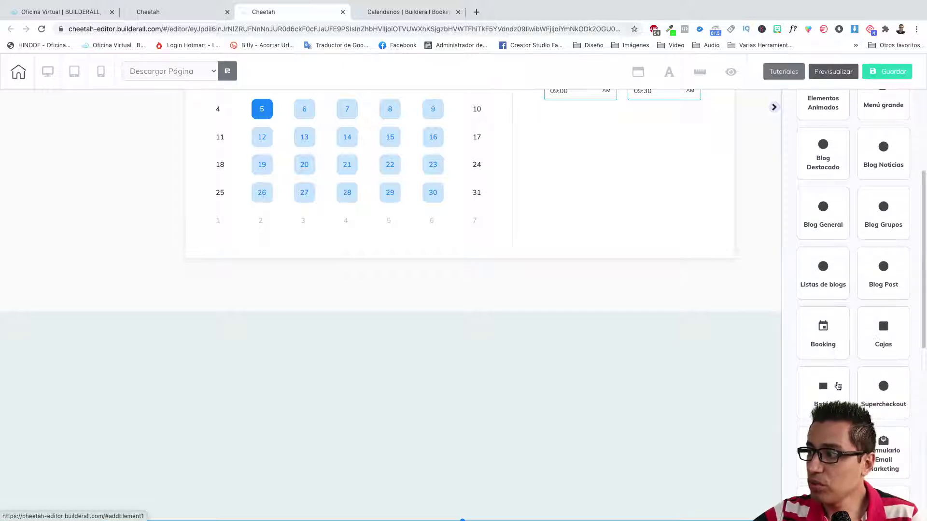
click(838, 386)
drag(852, 264, 492, 357)
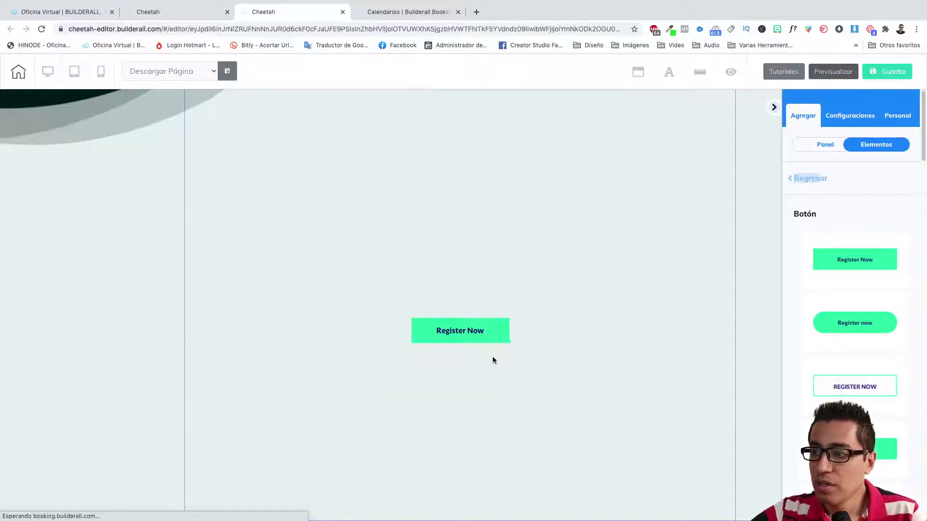
Step: Set the new button's title to Agendar Cita and try to open its link settings
scroll(523, 315, down, 2)
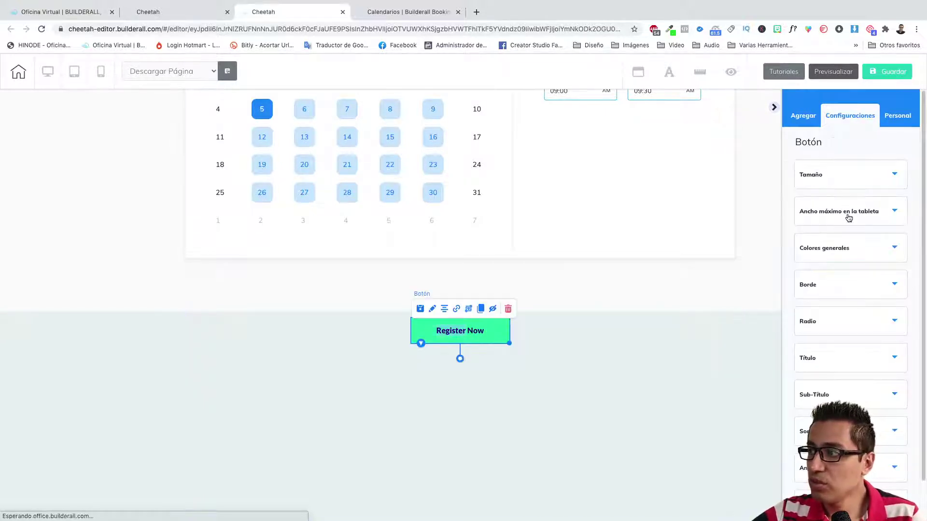
click(835, 360)
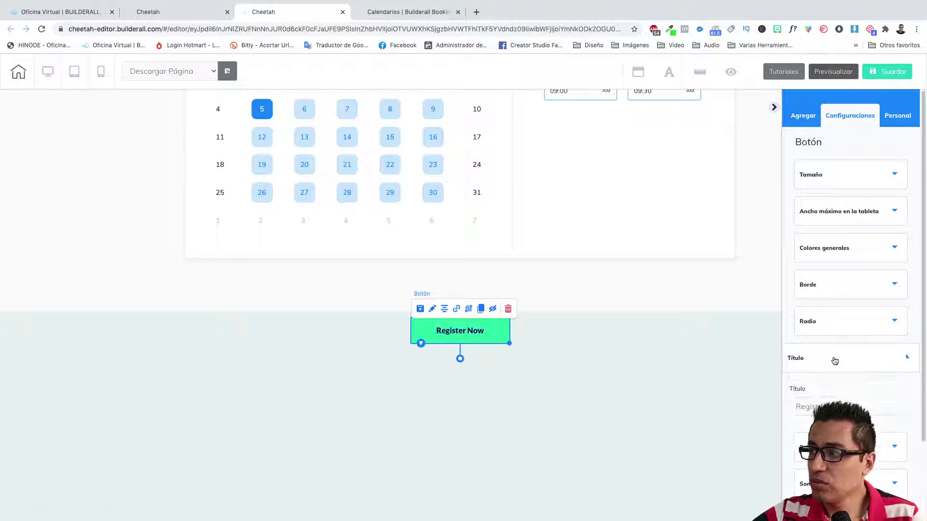
triple_click(830, 407)
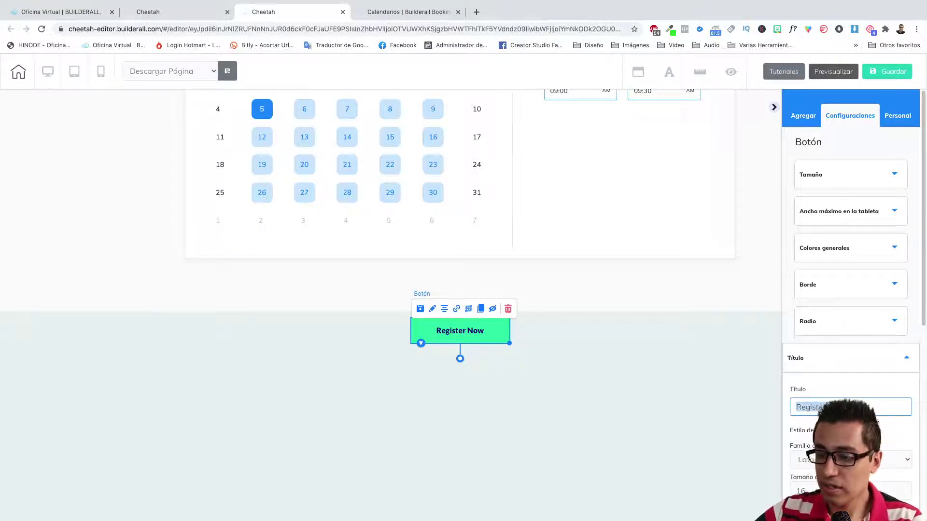
text(Agendar Cita)
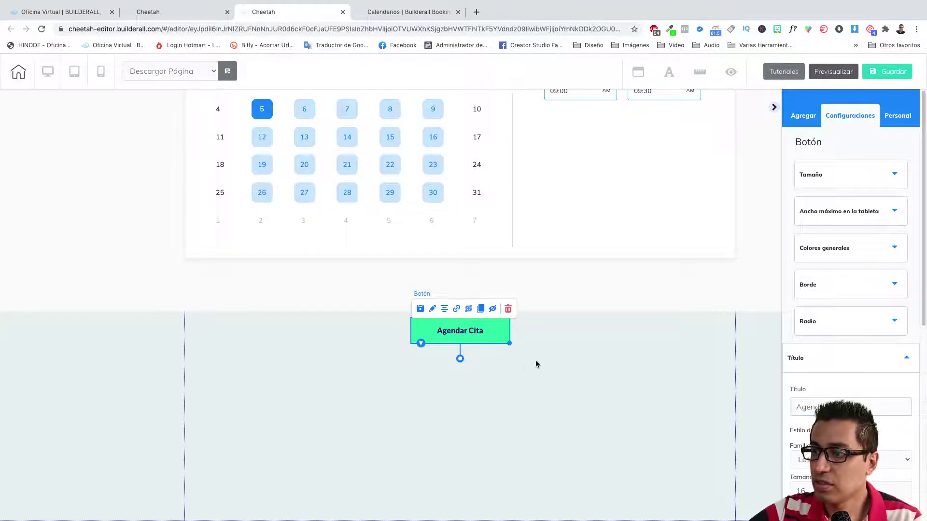
click(521, 357)
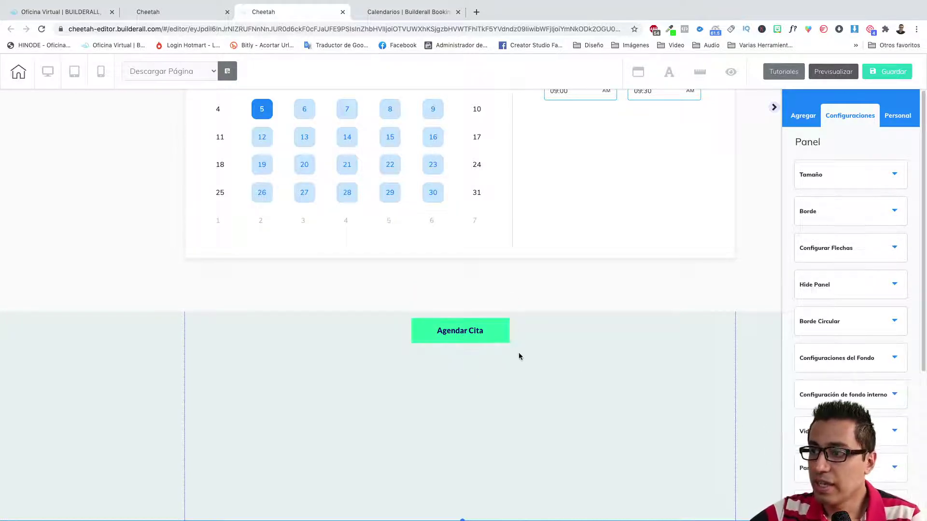
click(487, 332)
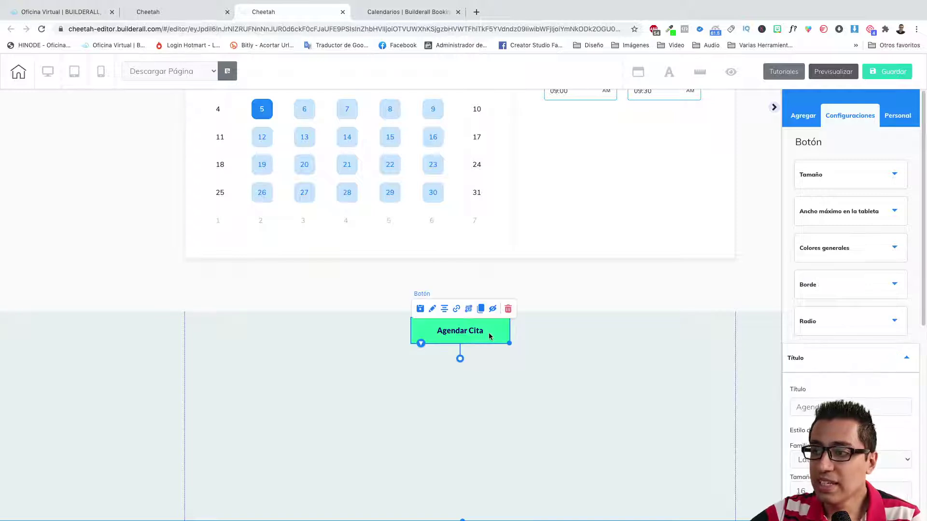
click(457, 311)
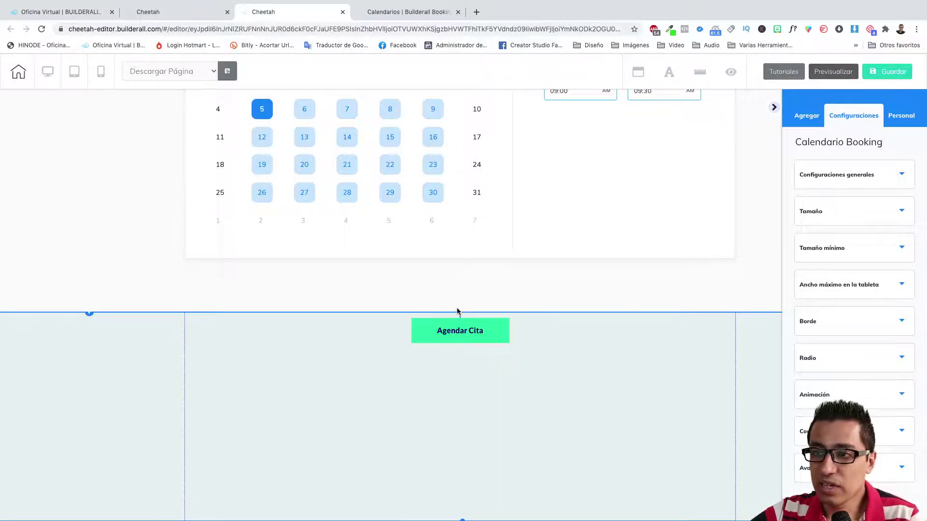
Step: Switch to Booking, view the public page of Mi primer Calendario and copy its URL
click(389, 5)
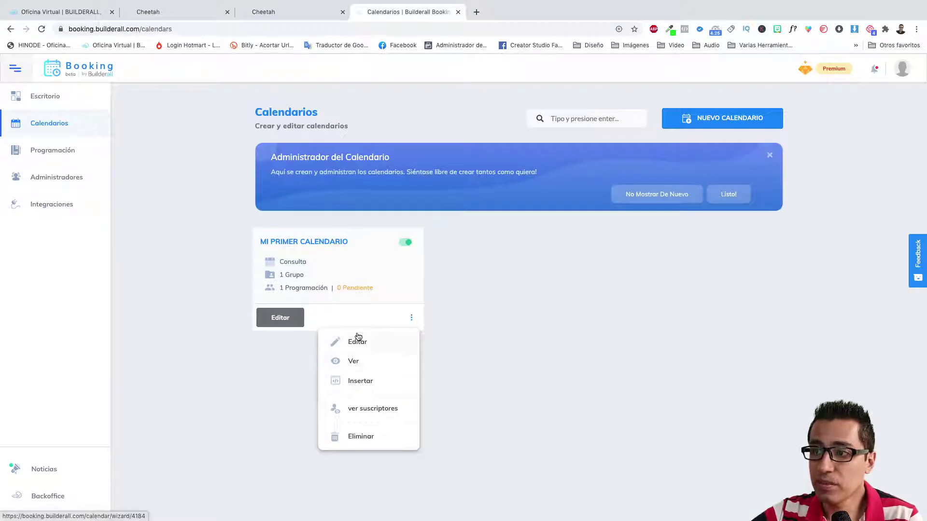
click(362, 380)
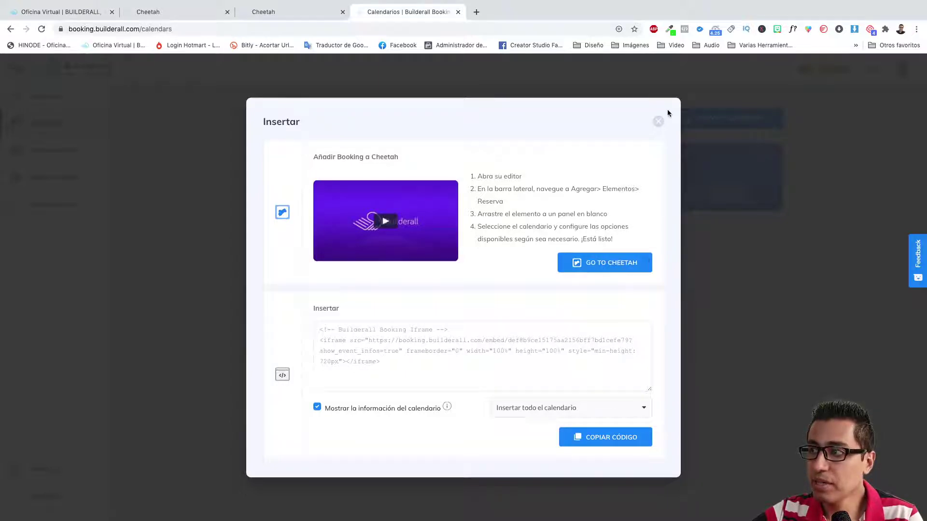
click(658, 122)
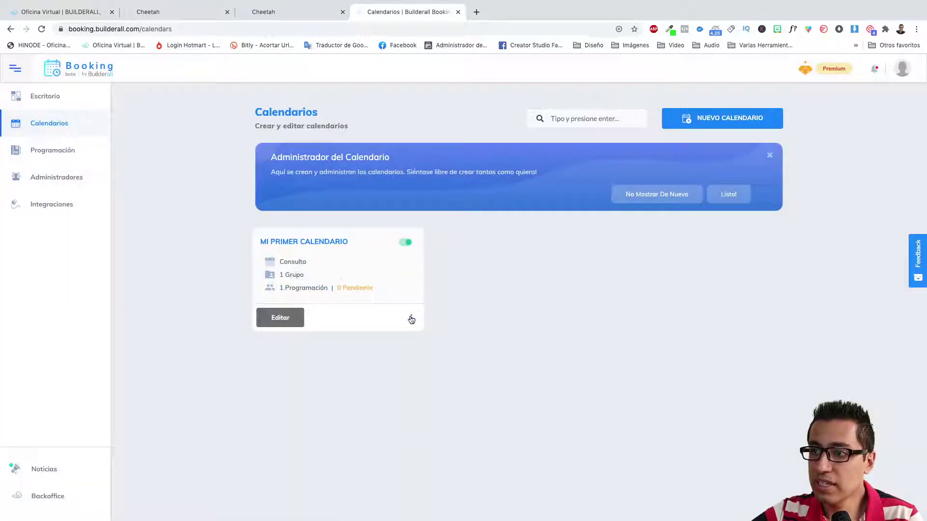
click(411, 317)
click(355, 361)
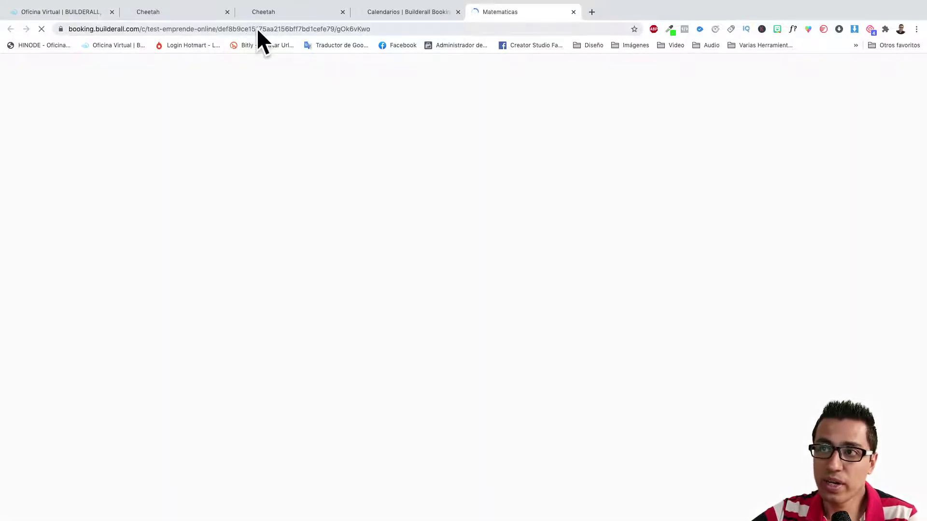
click(215, 30)
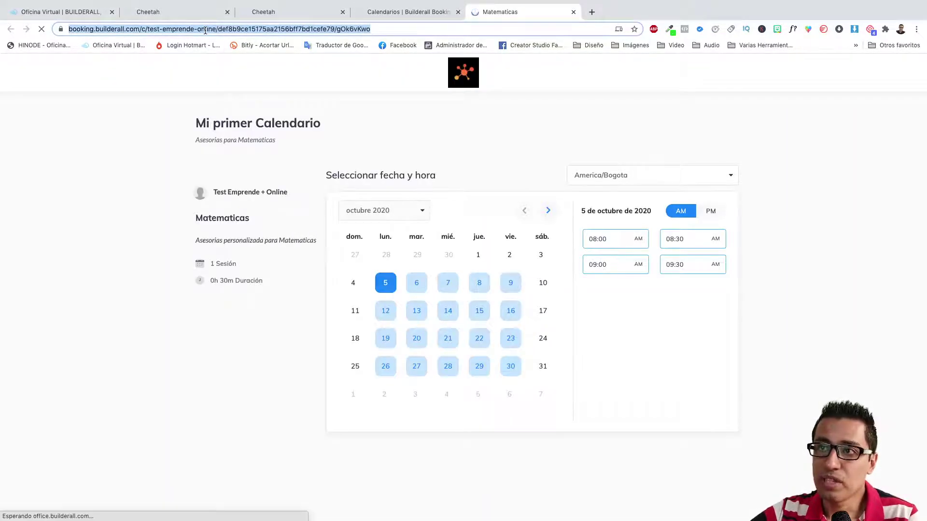
right_click(206, 31)
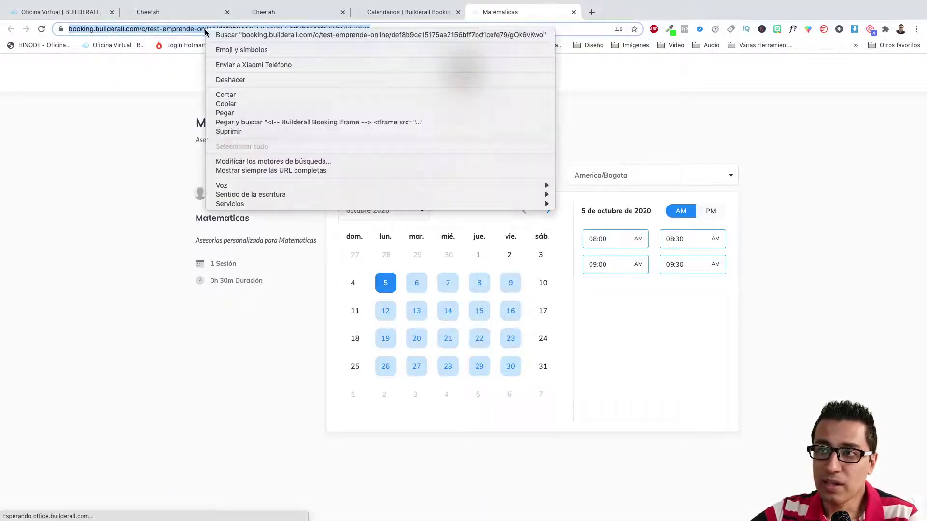
click(244, 104)
Step: Return to the Cheetah editor and move the Agendar Cita button slightly down, away from the Booking calendar above it
click(401, 12)
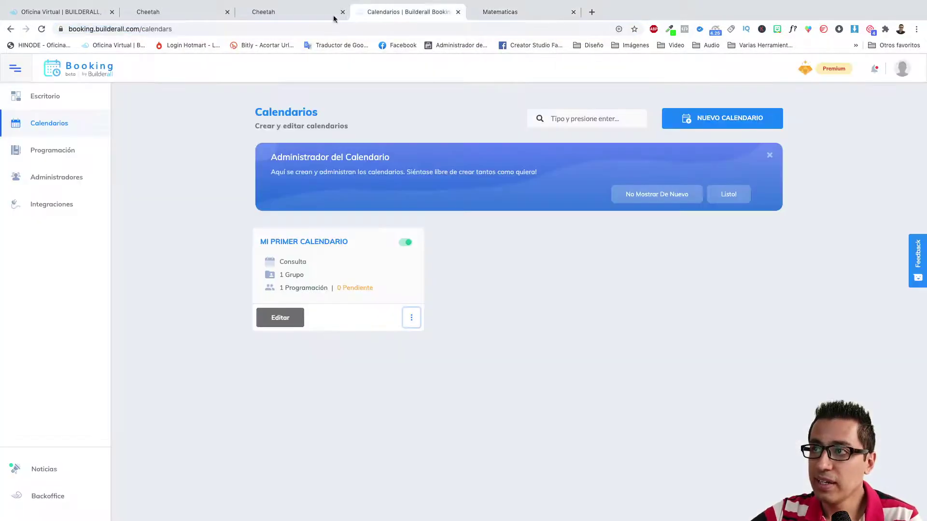
click(300, 13)
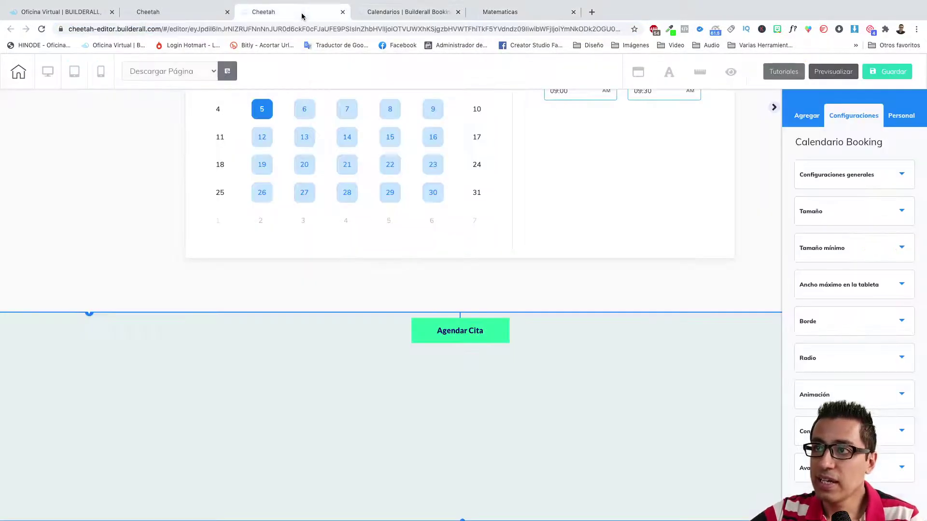
click(455, 336)
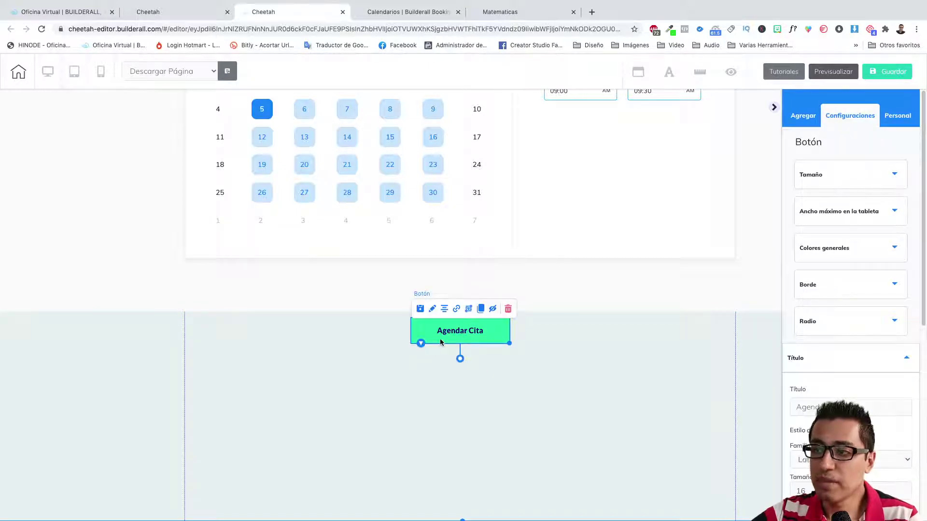
click(456, 312)
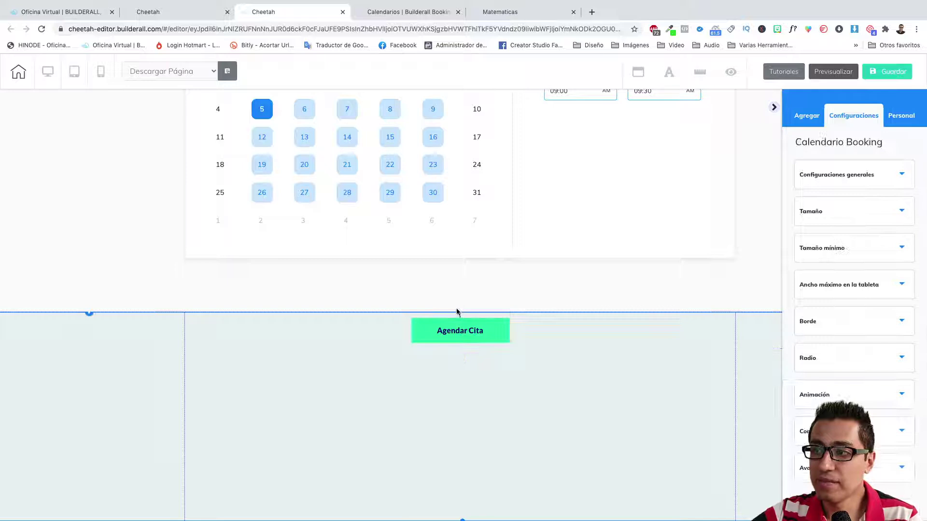
click(491, 318)
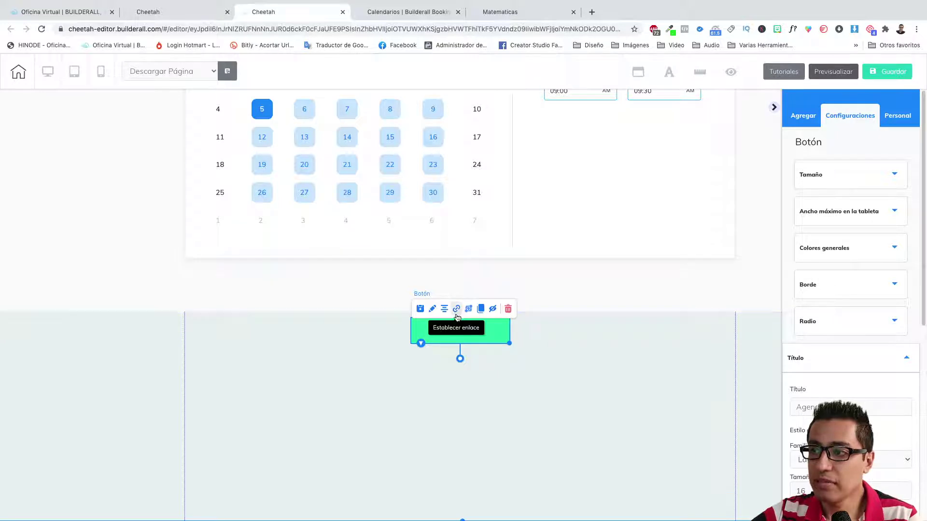
drag(457, 310, 447, 352)
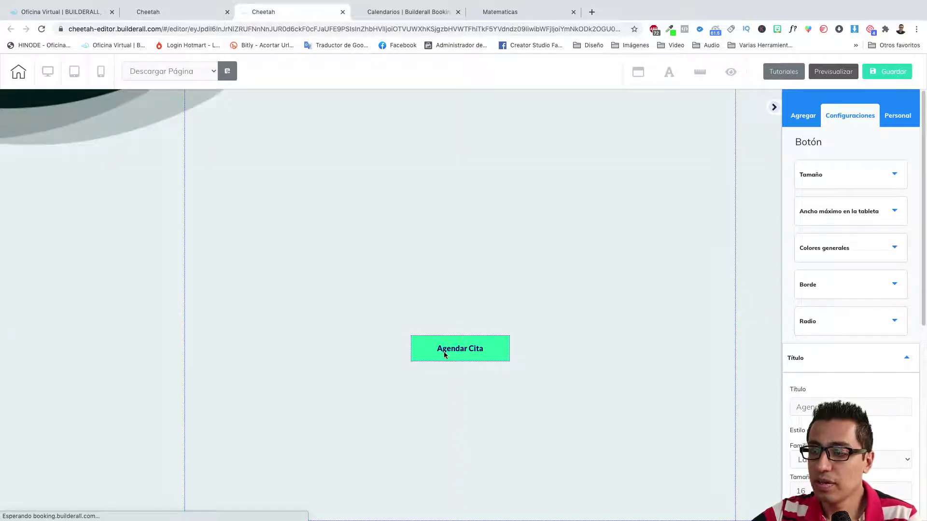
Step: Link the Agendar Cita button to the copied Booking calendar URL as a web address that opens in a new window
click(447, 348)
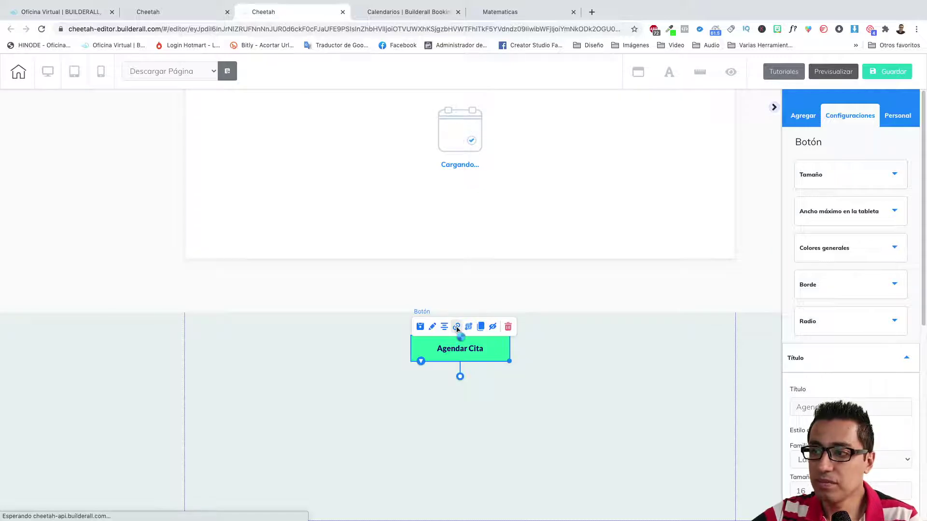
click(457, 328)
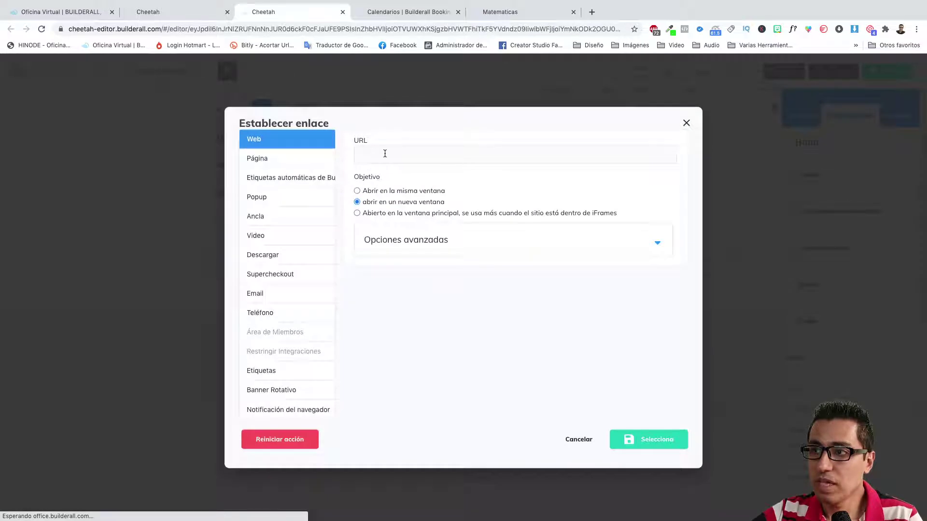
click(386, 154)
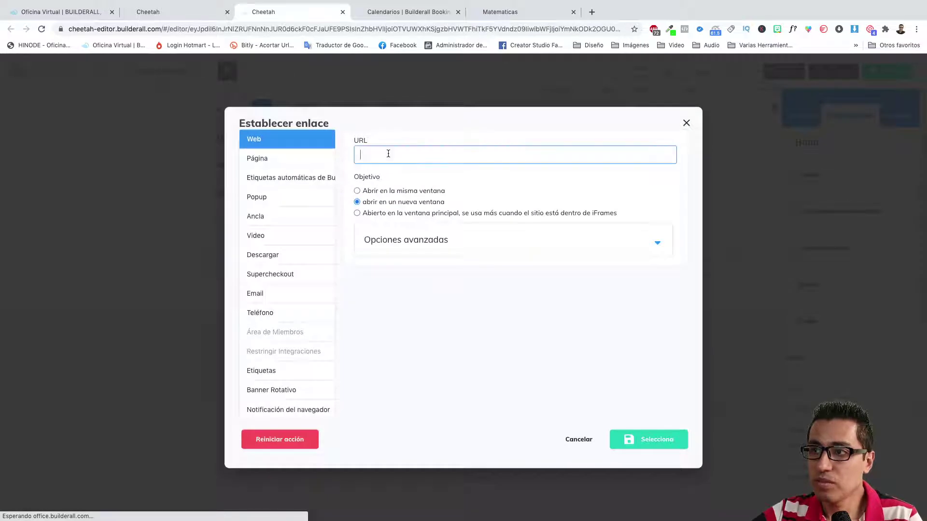
key(ctrl+v)
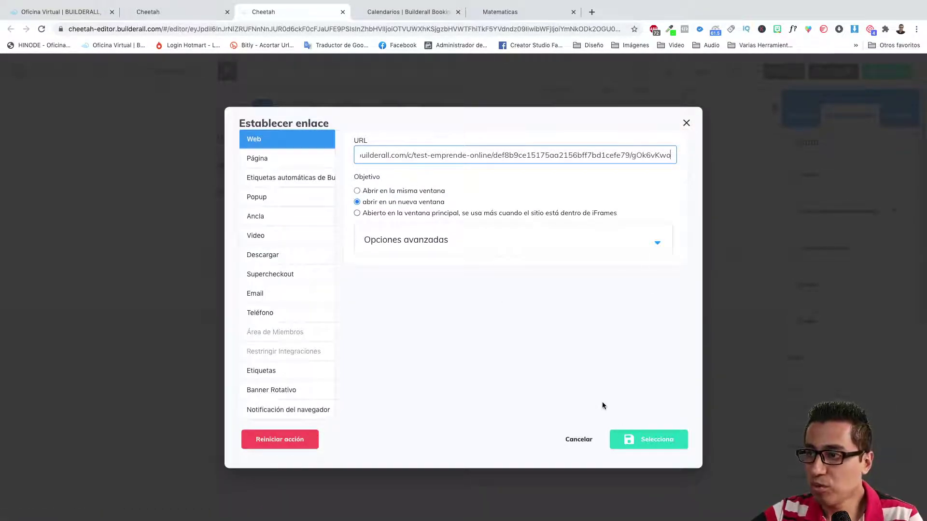
click(653, 440)
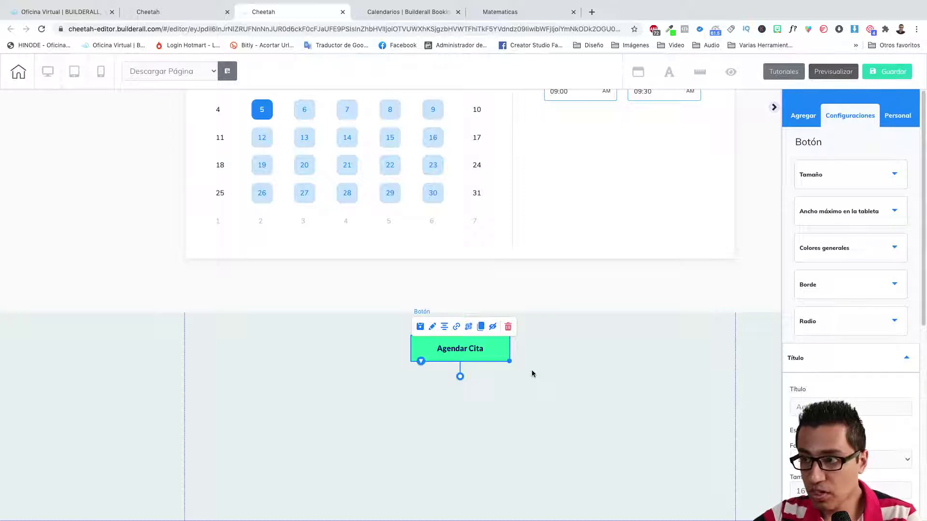
Step: Examine the embedded calendars on the page and the Popup options in the Agendar Cita button's link settings
click(485, 351)
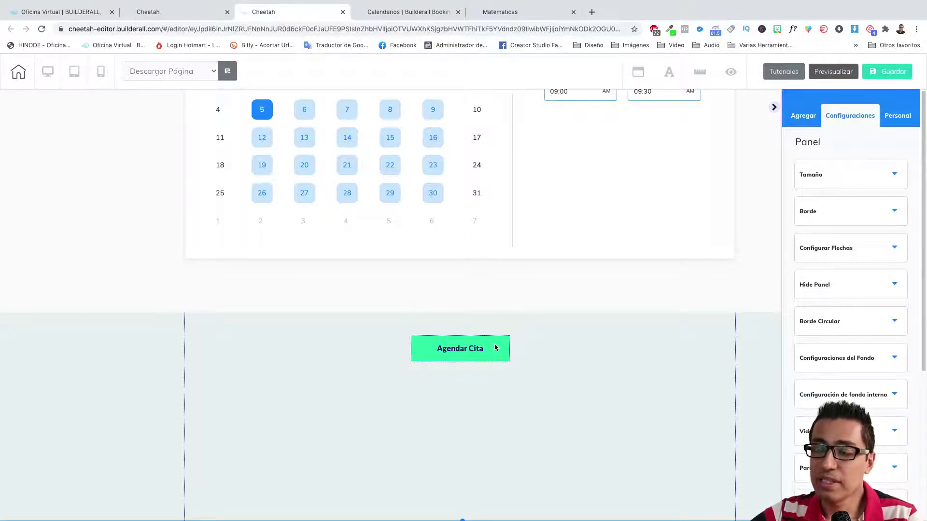
click(495, 348)
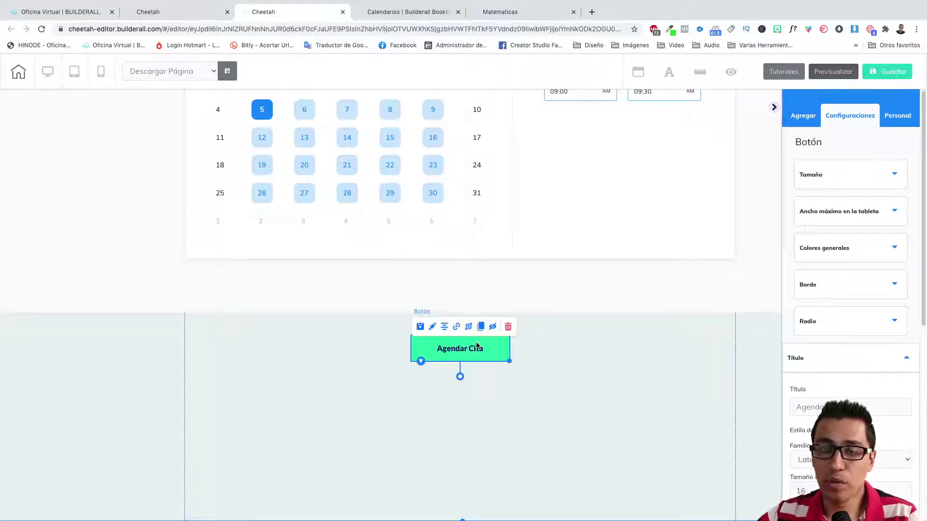
scroll(505, 337, up, 12)
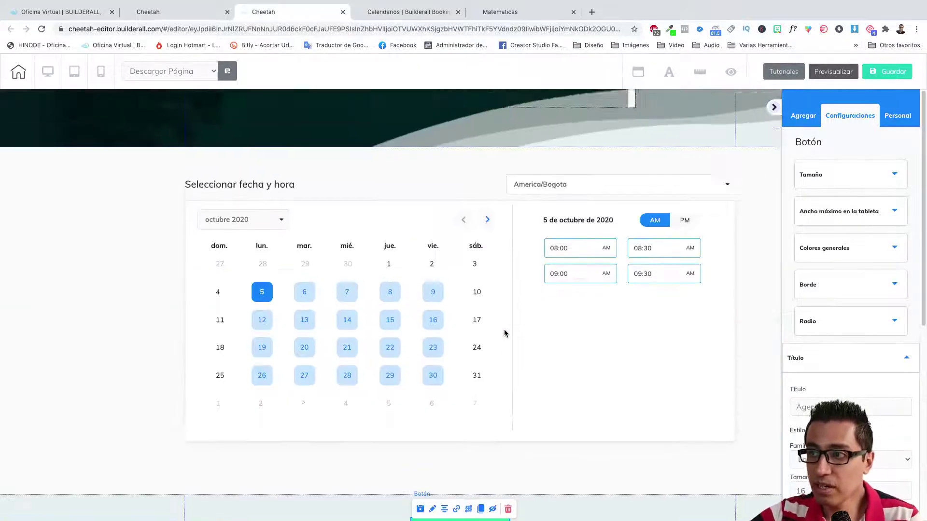
scroll(502, 329, down, 4)
scroll(419, 238, down, 8)
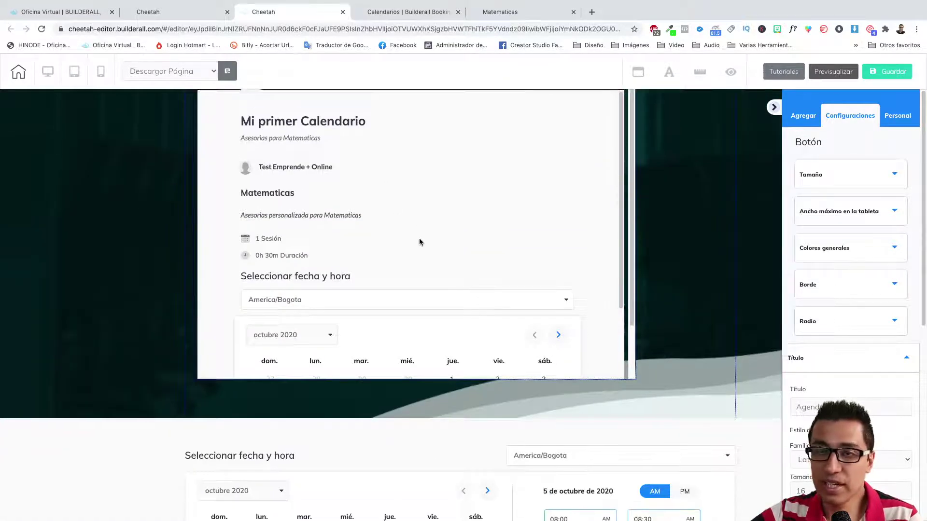
scroll(376, 304, down, 1)
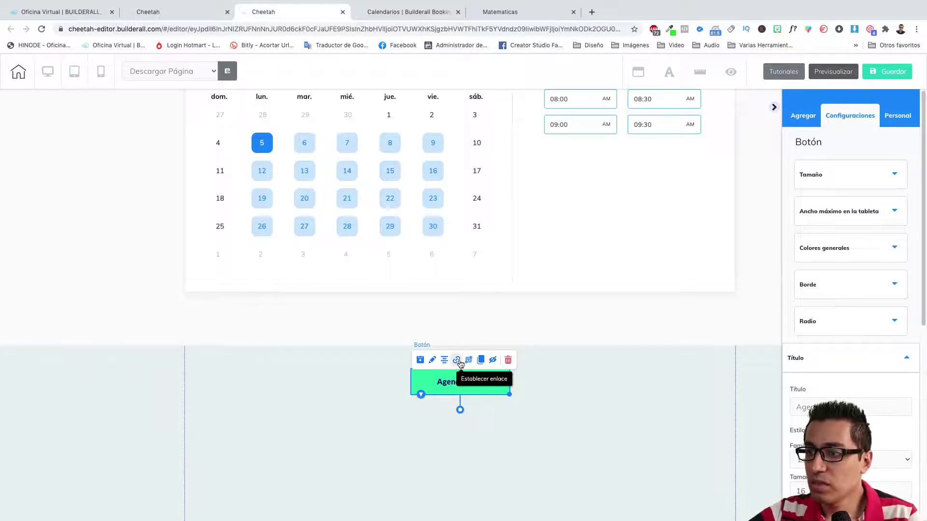
click(458, 362)
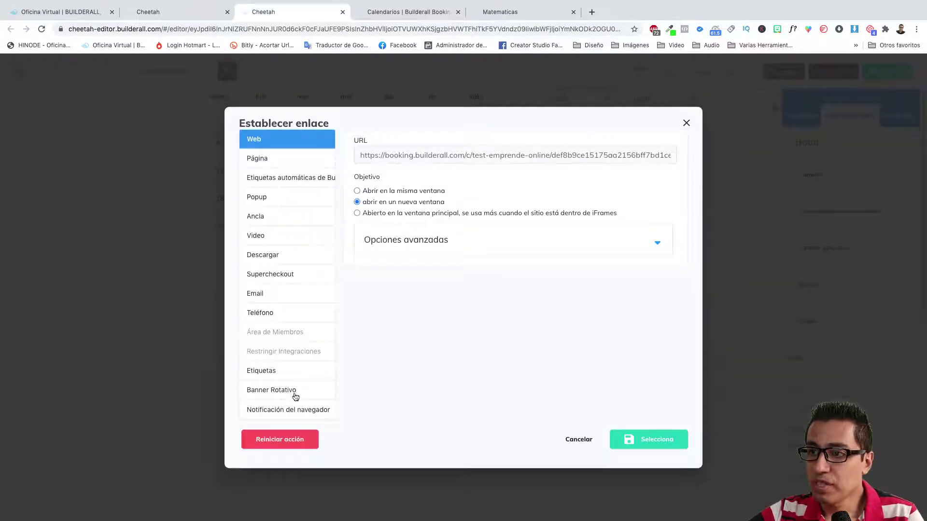
click(270, 199)
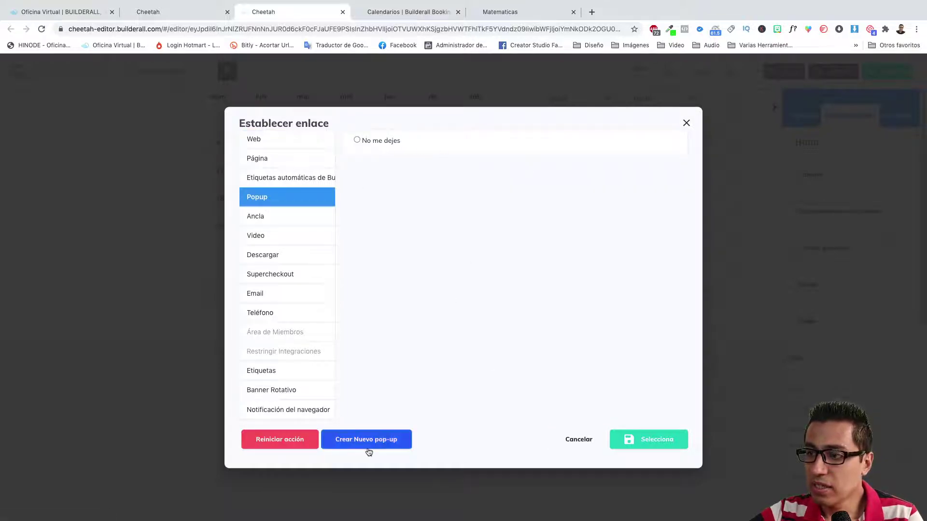
click(581, 438)
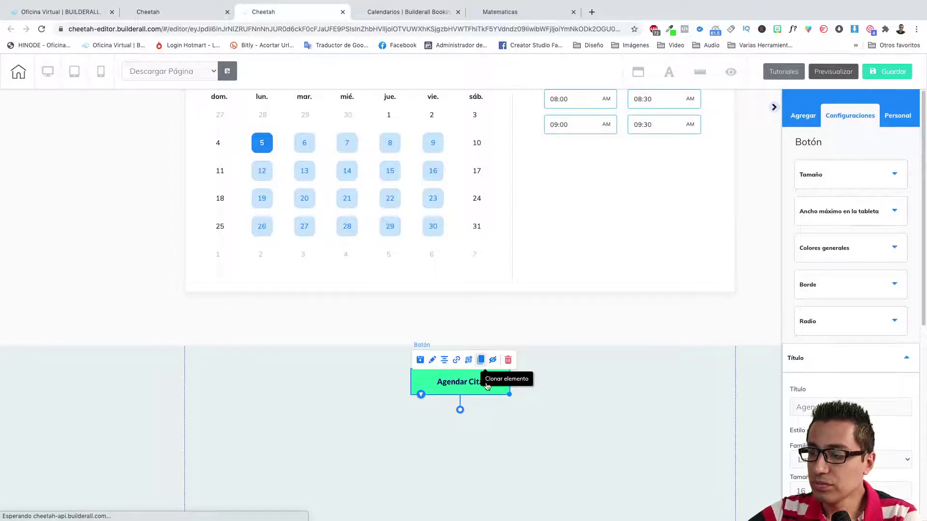
Step: Clone the Agendar Cita button and place the copy directly below the original
click(483, 359)
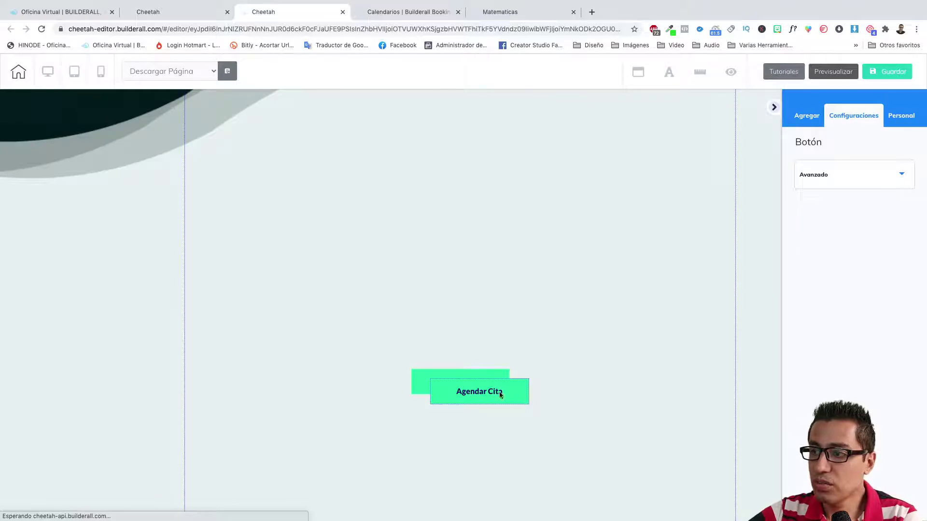
drag(515, 396, 512, 424)
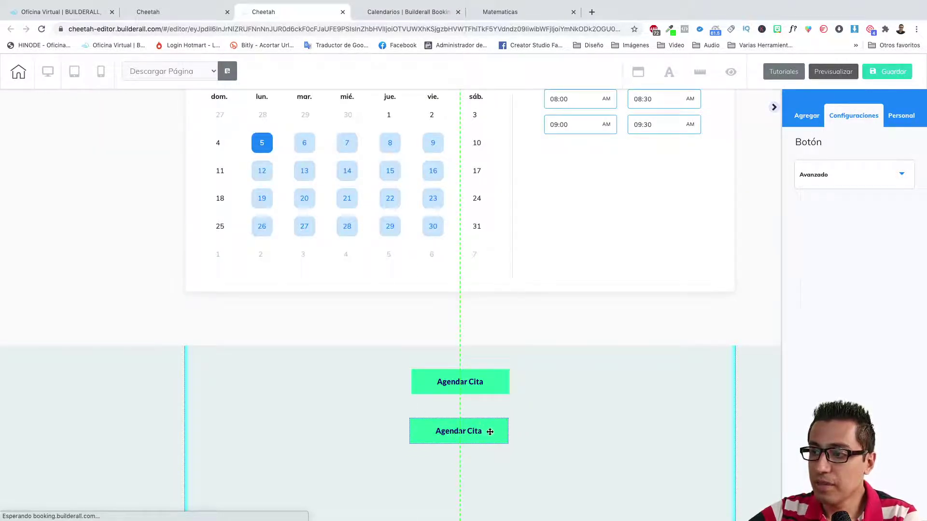
click(444, 422)
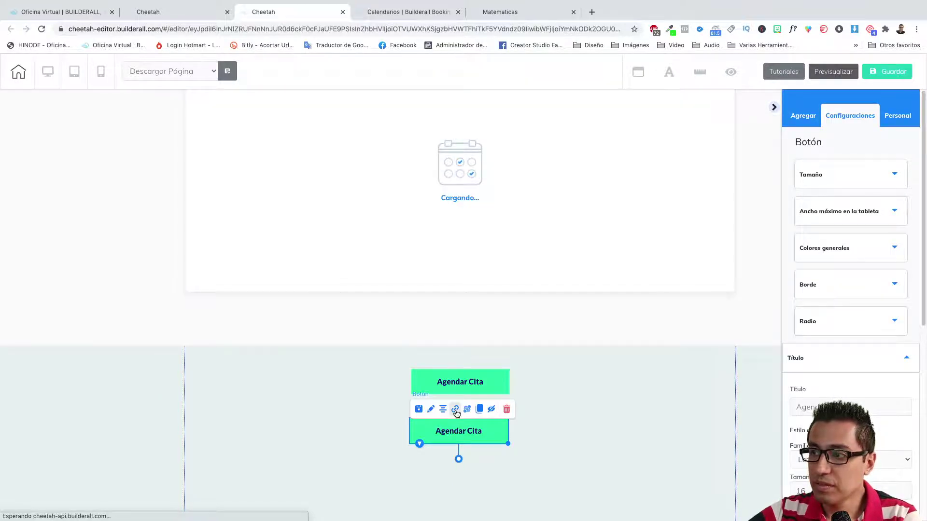
Step: Create a pop-up named Agendar Cita and set it as the link target of the lower Agendar Cita button
click(455, 410)
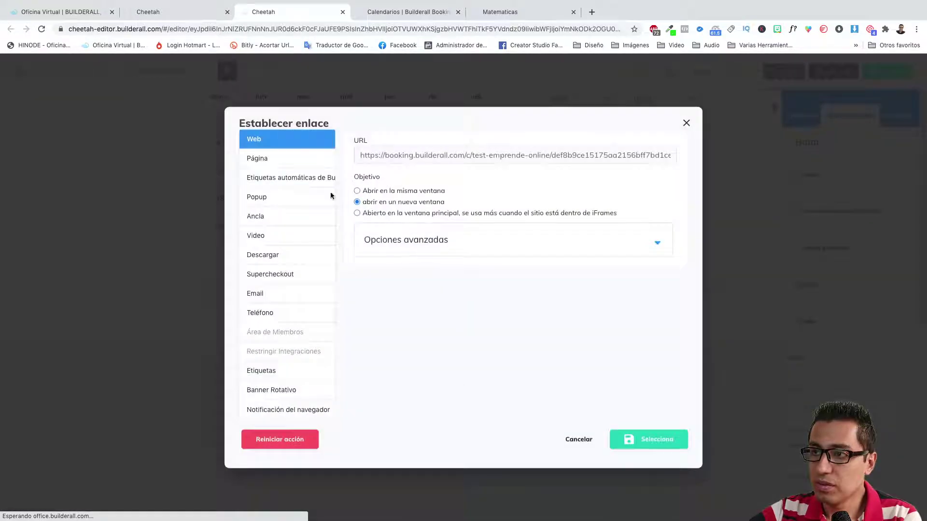
click(265, 200)
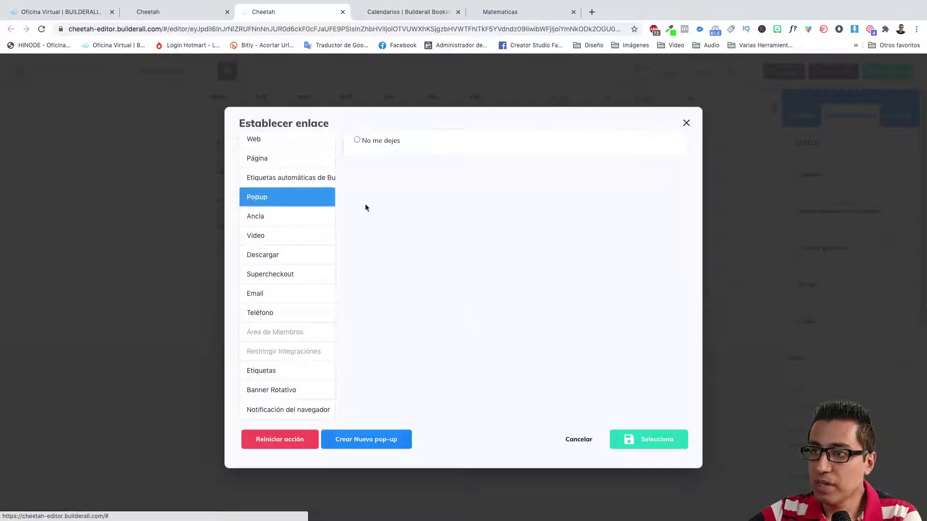
click(386, 440)
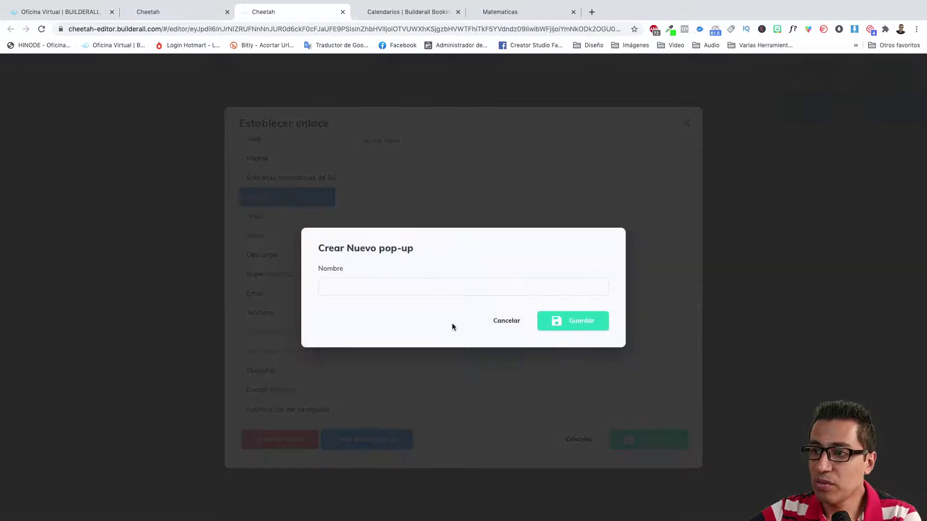
click(411, 282)
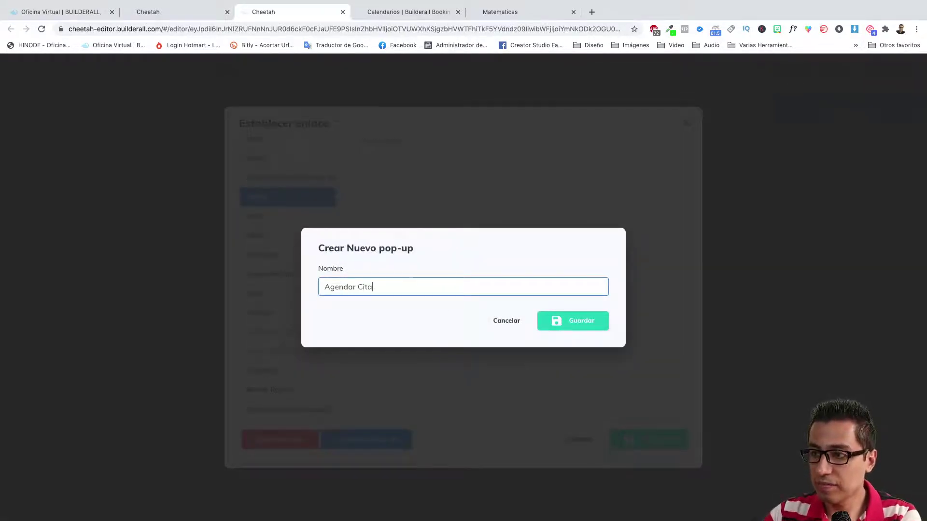
click(540, 324)
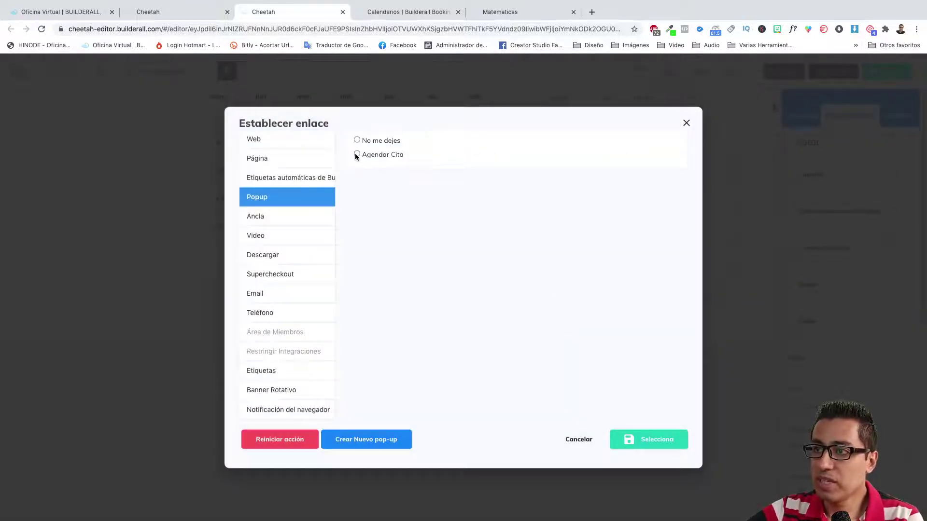
click(357, 154)
click(642, 436)
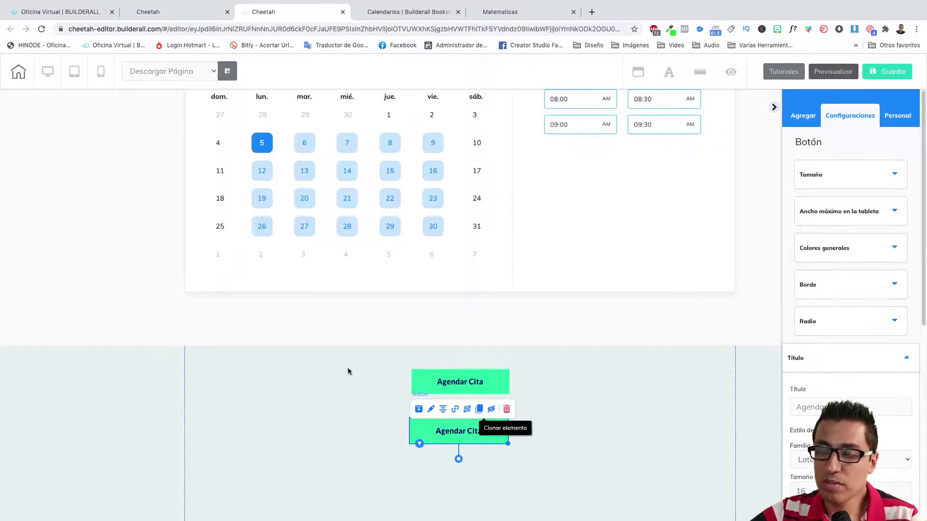
Step: Save the page and publish the site, accepting the free Builderall domain
click(385, 388)
click(886, 77)
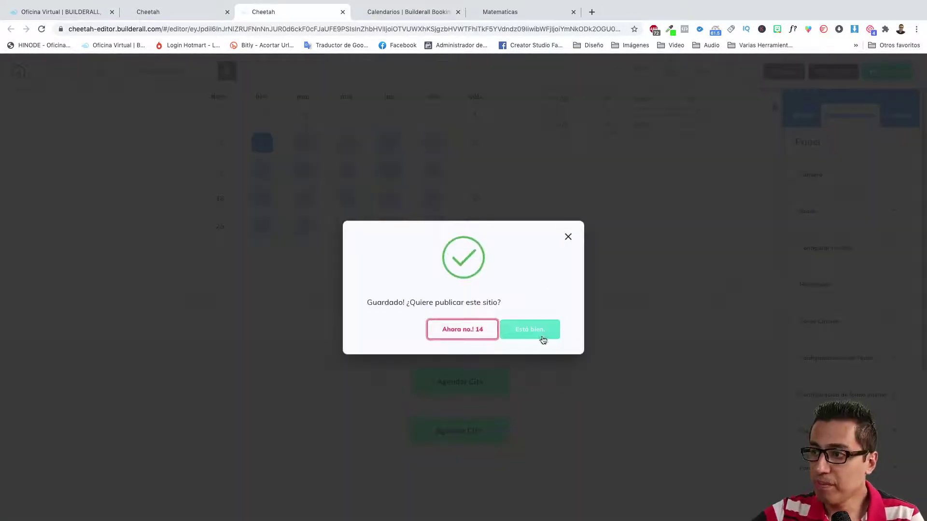
click(540, 332)
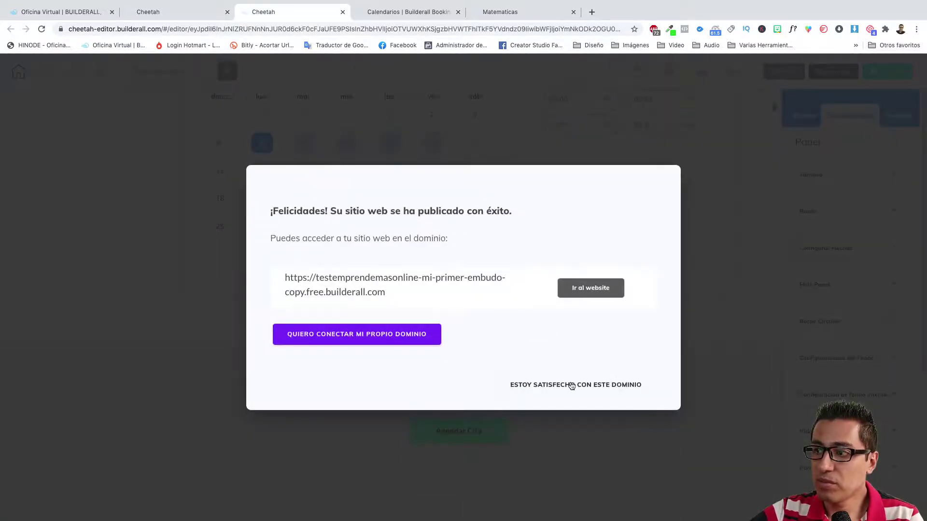
click(571, 384)
Step: Open the Agendar Cita pop-up for editing from the site's global elements
scroll(501, 352, up, 5)
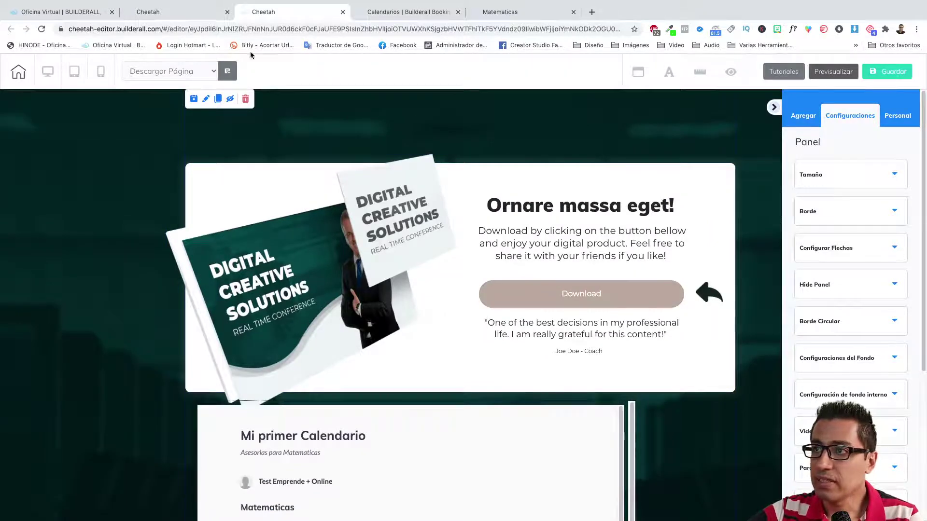
click(162, 13)
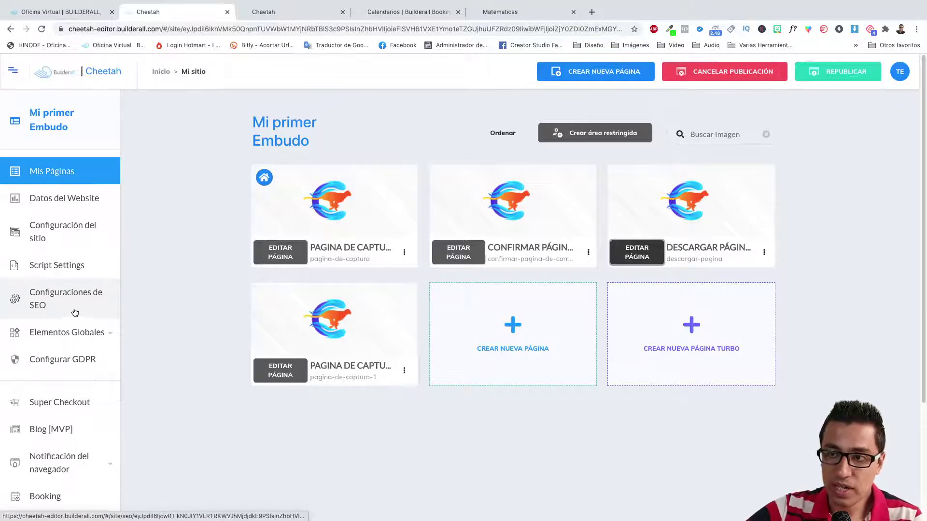
click(95, 332)
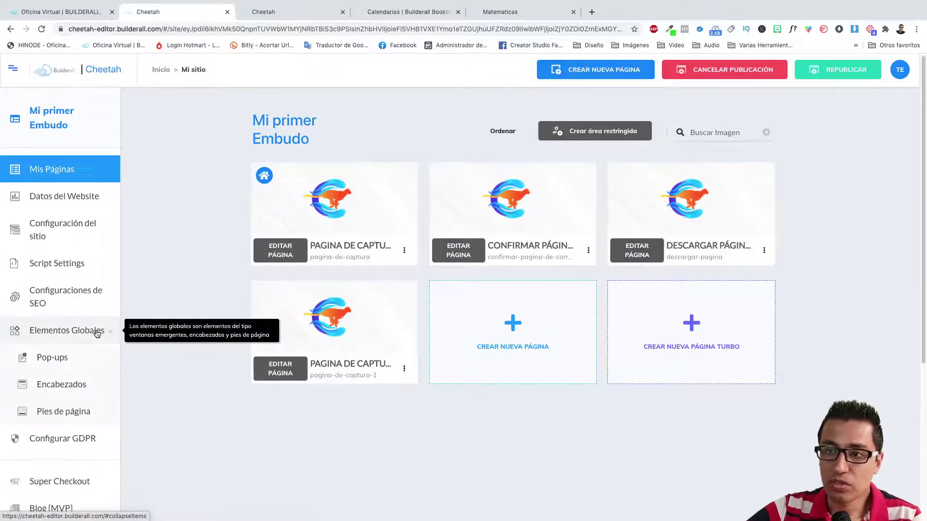
click(61, 362)
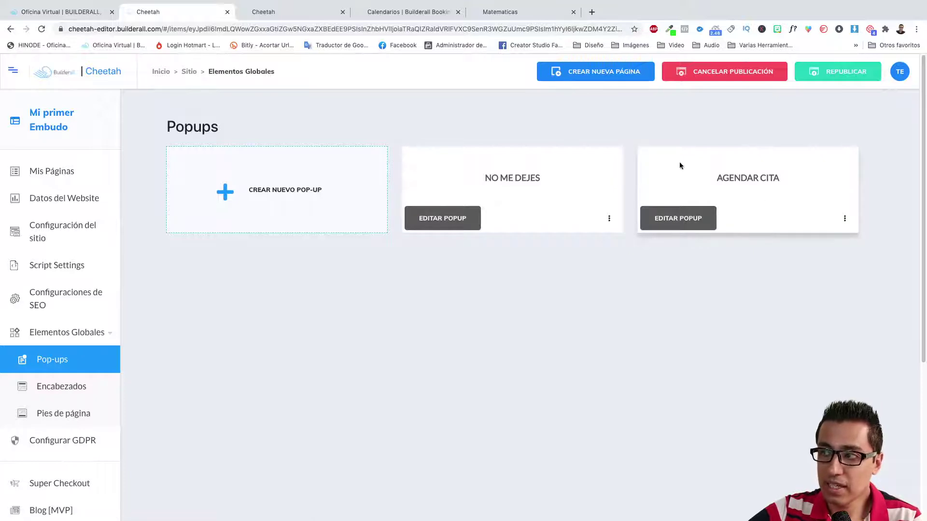
click(679, 220)
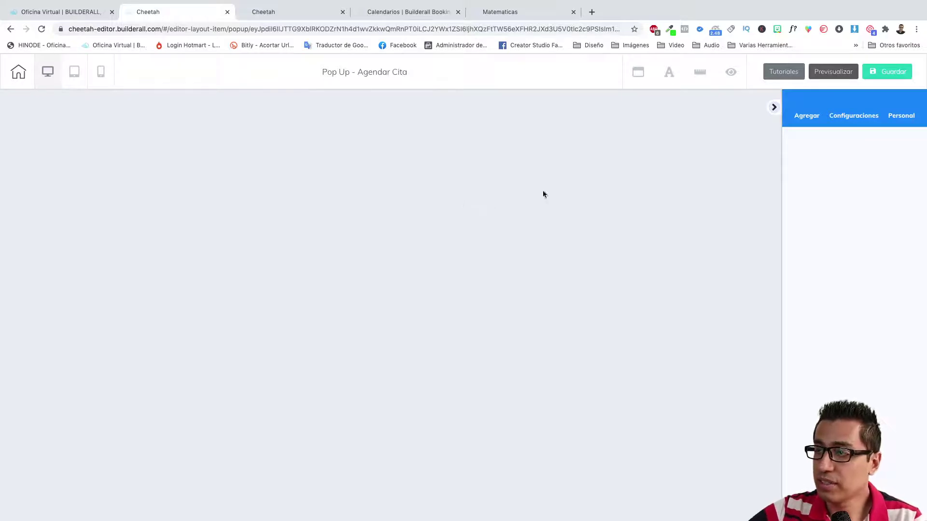
Step: Add a blank panel to the Agendar Cita pop-up
click(811, 115)
click(881, 145)
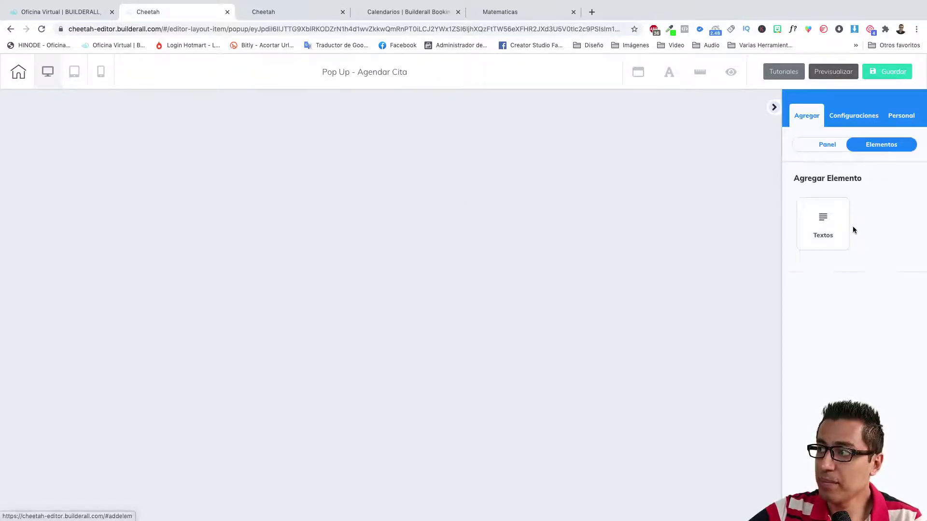
click(824, 146)
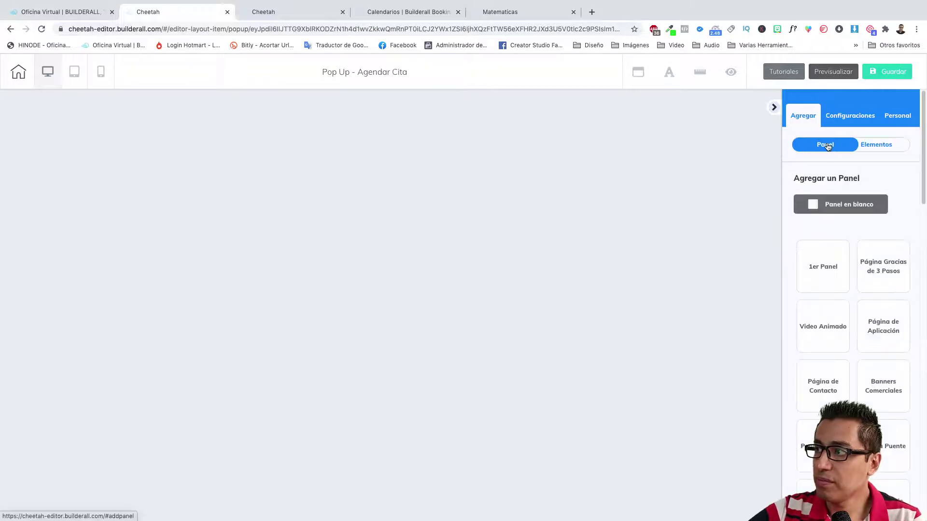
click(845, 205)
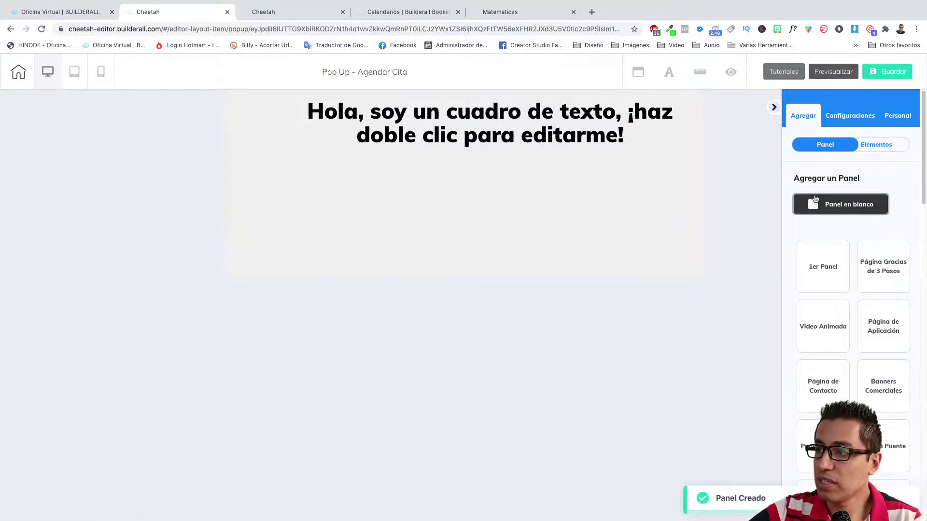
Step: Insert a Booking element into the blank panel of the Agendar Cita pop-up
click(876, 145)
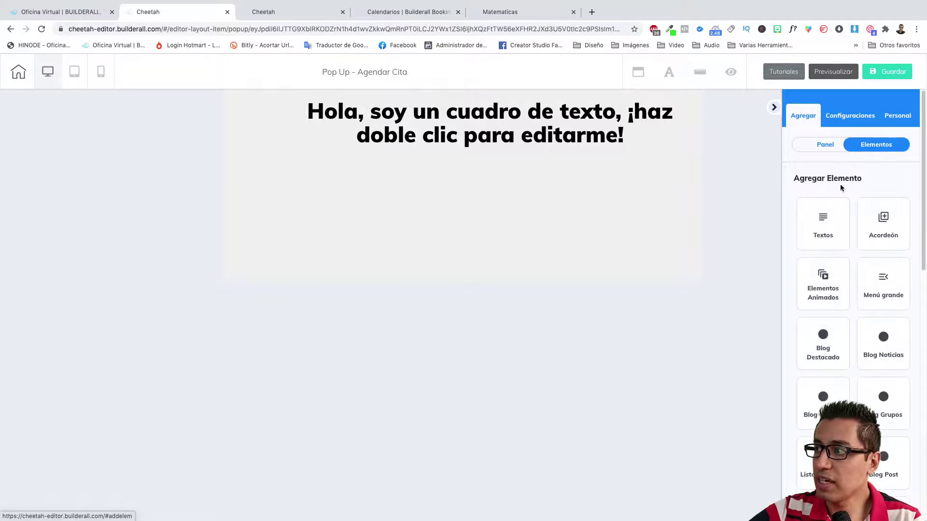
scroll(858, 231, down, 1)
scroll(830, 263, down, 3)
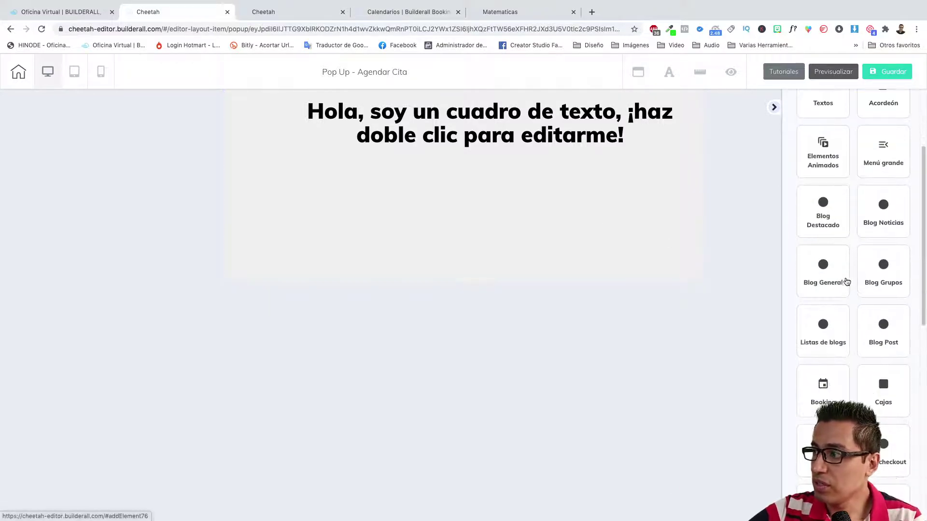
click(829, 324)
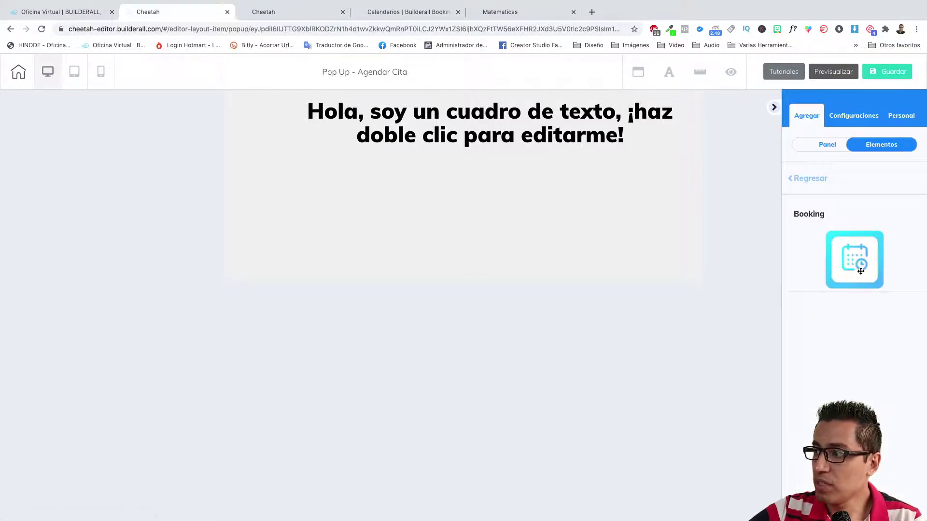
drag(860, 269, 462, 223)
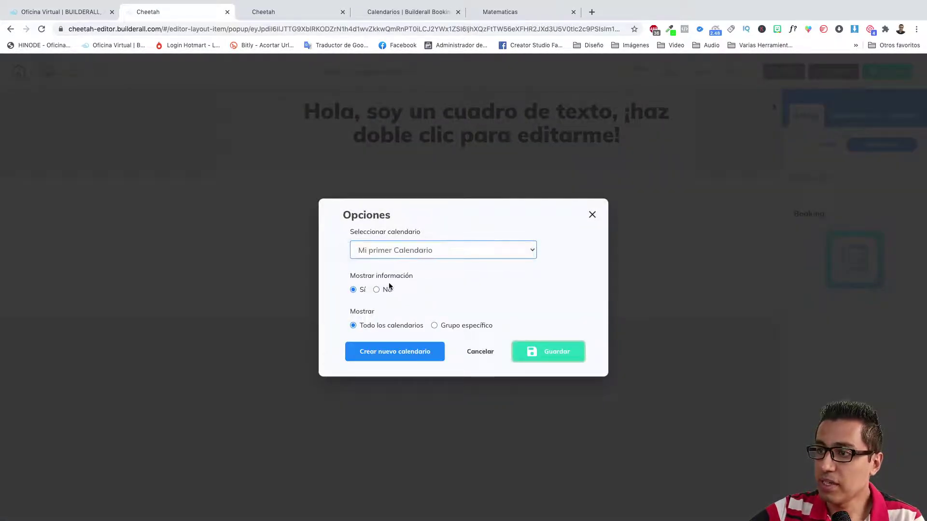
Step: Configure the Booking element for Mi primer Calendario with information hidden and only the specific group Matematicas shown, and save the options
click(377, 289)
click(463, 325)
click(424, 337)
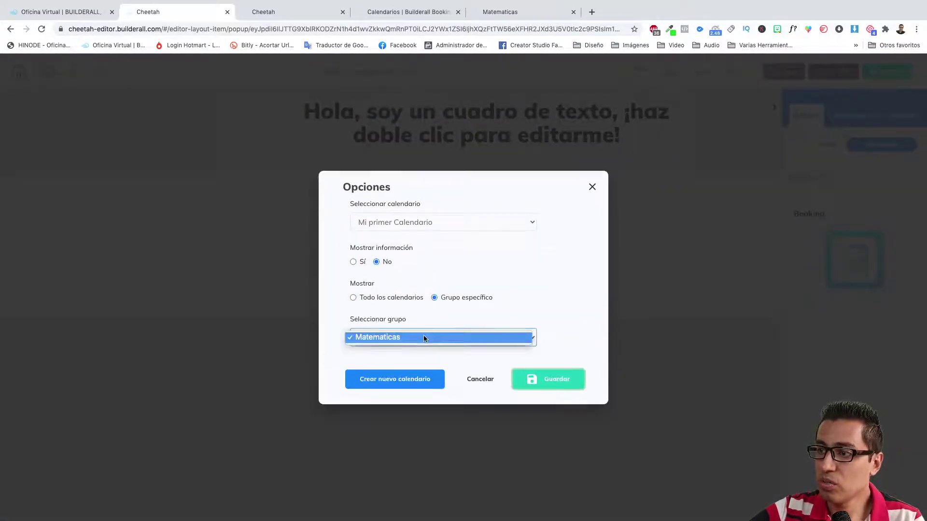
click(403, 340)
click(556, 379)
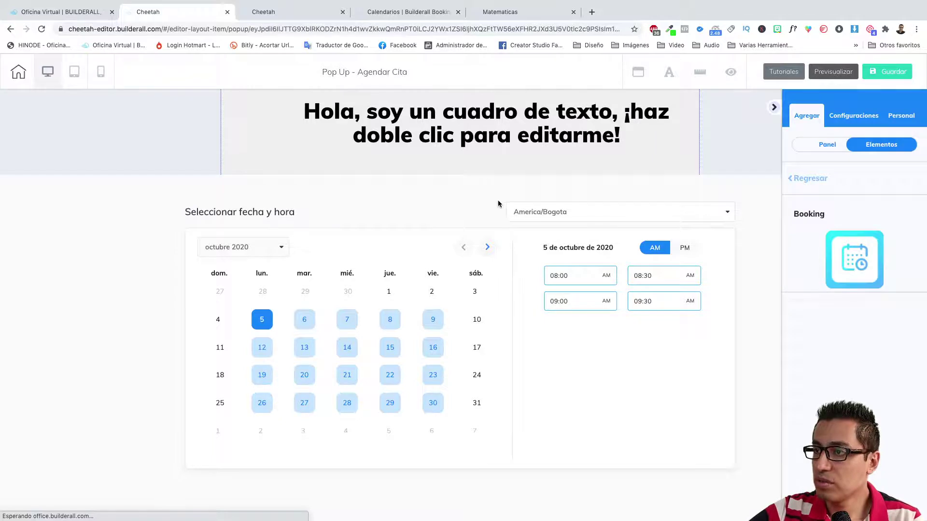
Step: Extend the pop-up's panel downward to make room for the booking calendar
click(517, 201)
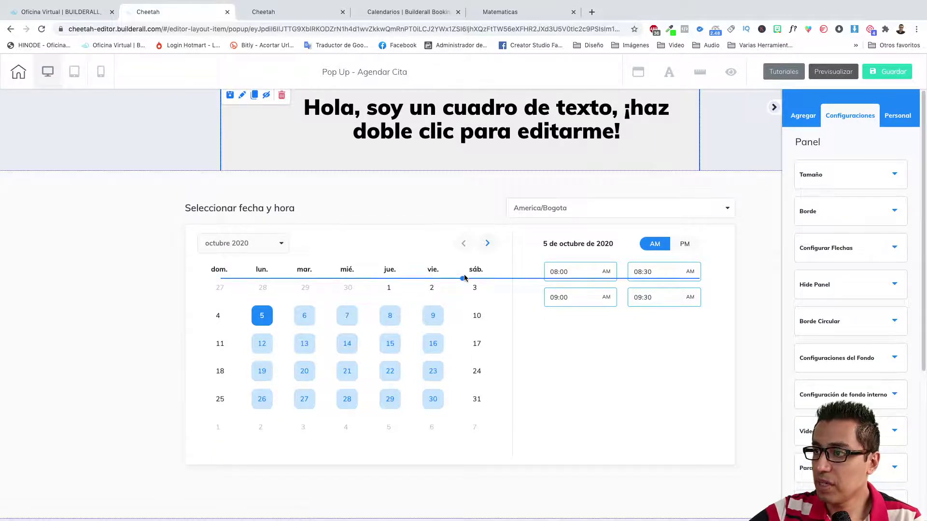
drag(464, 280, 470, 513)
scroll(507, 411, down, 1)
scroll(514, 292, up, 1)
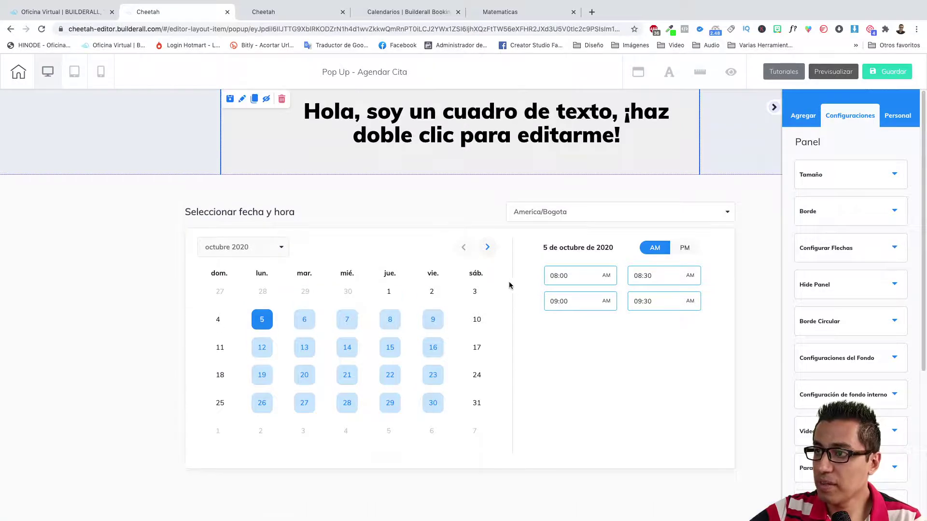
Step: Delete the placeholder text box above the calendar in the pop-up, confirming the removal
click(293, 104)
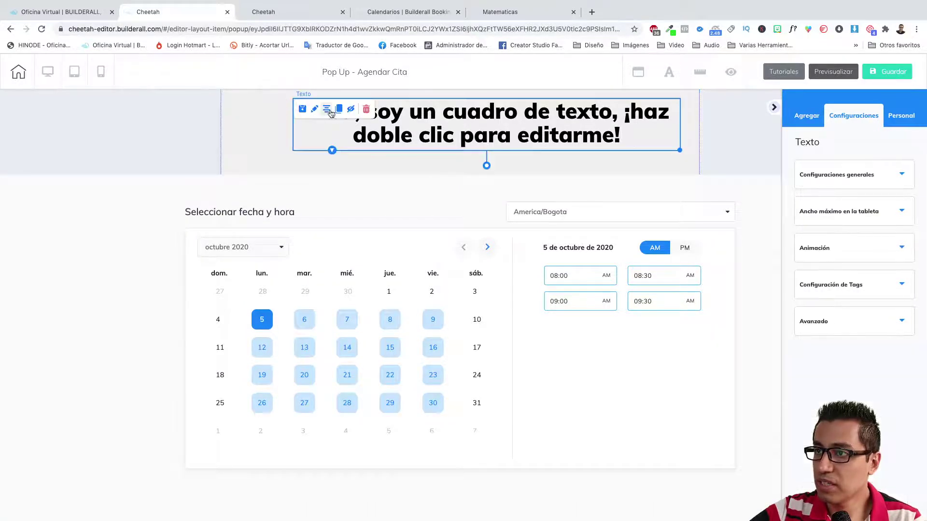
click(368, 111)
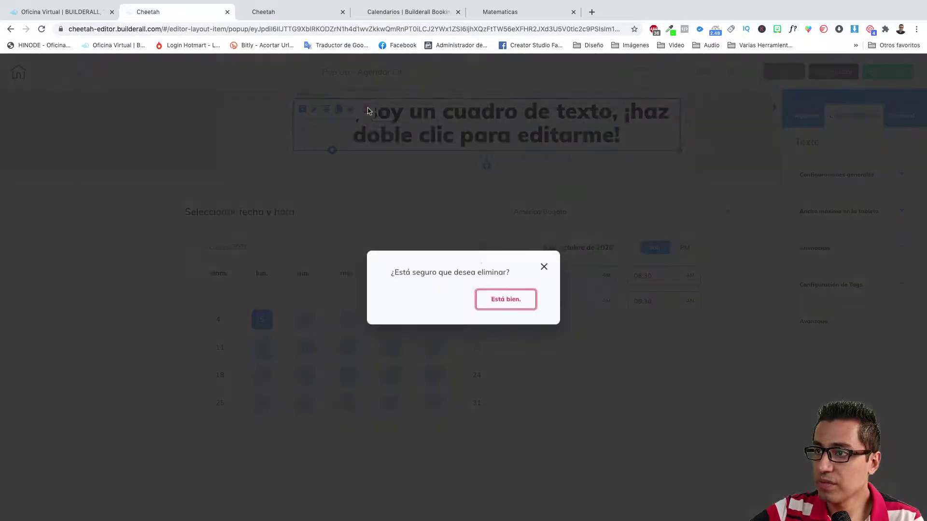
click(509, 296)
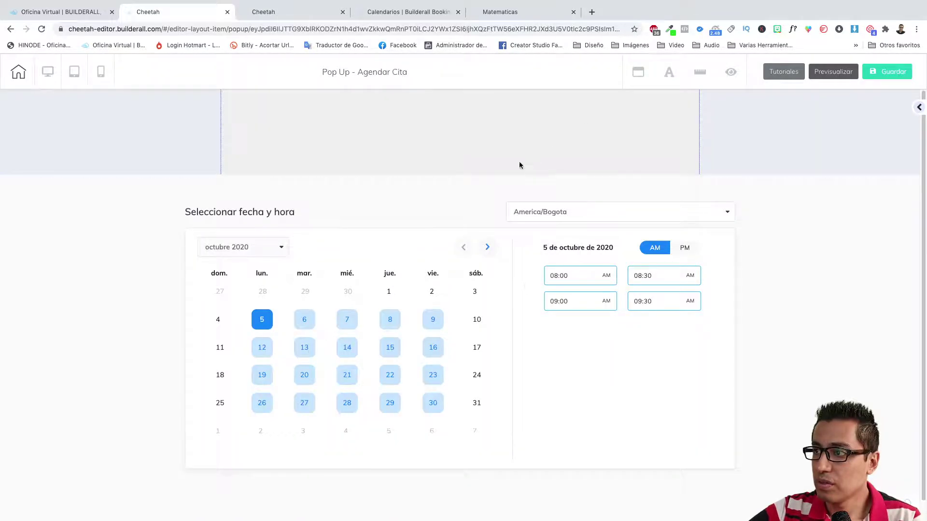
Step: Shorten the pop-up's panel so it ends just below the booking calendar
scroll(484, 145, down, 2)
scroll(484, 98, up, 1)
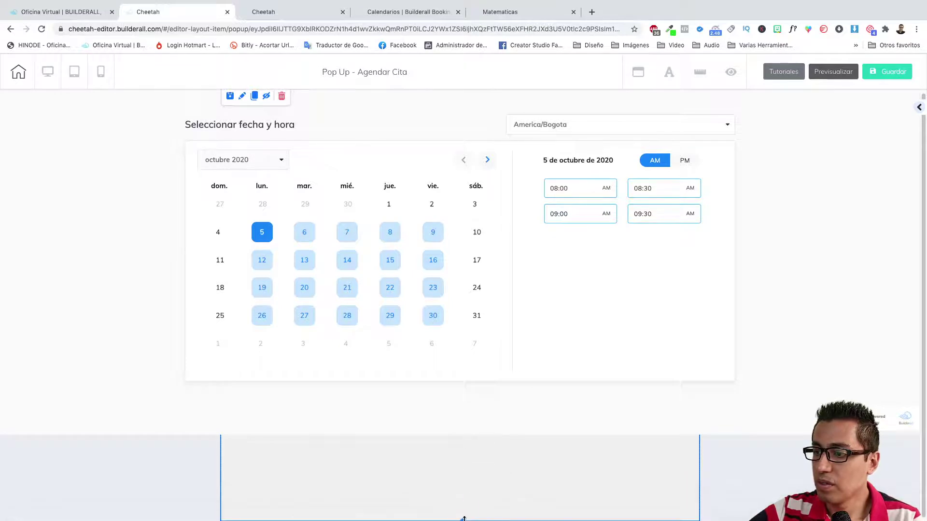
drag(464, 519, 470, 437)
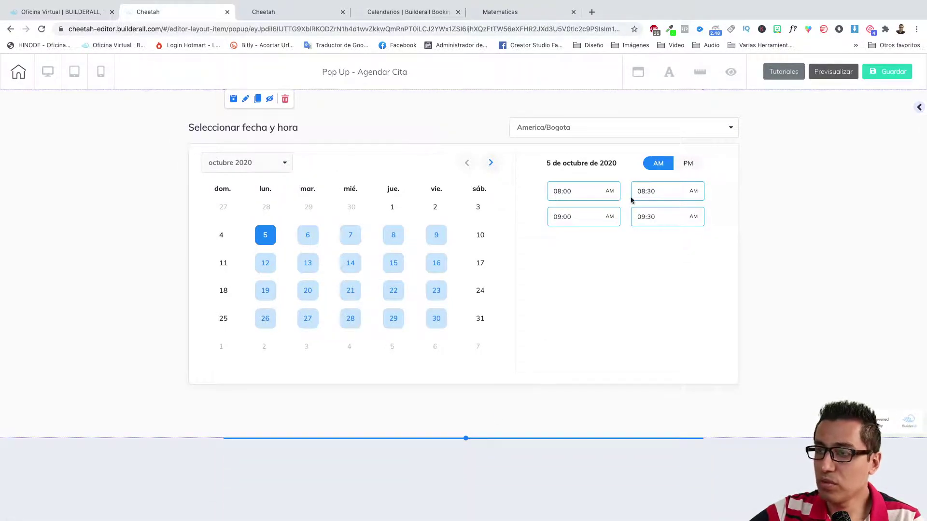
Step: Save the Agendar Cita pop-up and dismiss the save messages
click(888, 73)
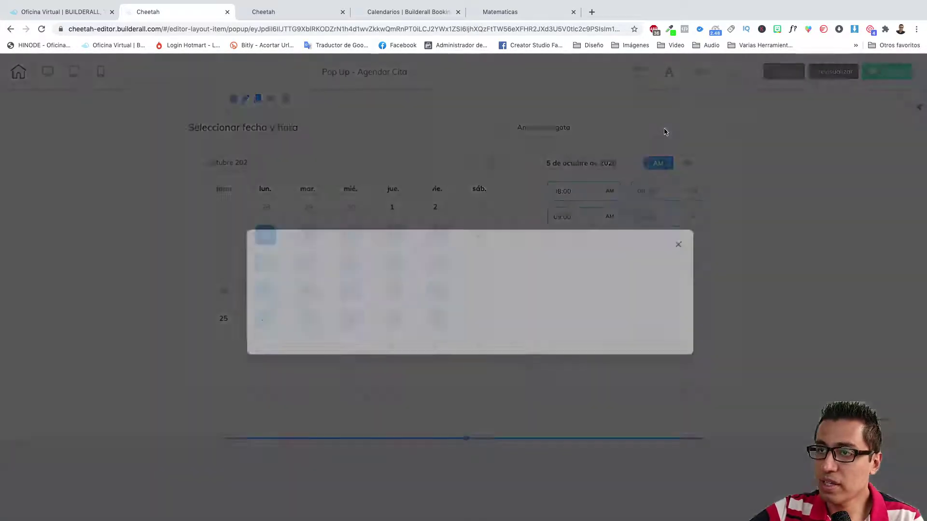
click(655, 329)
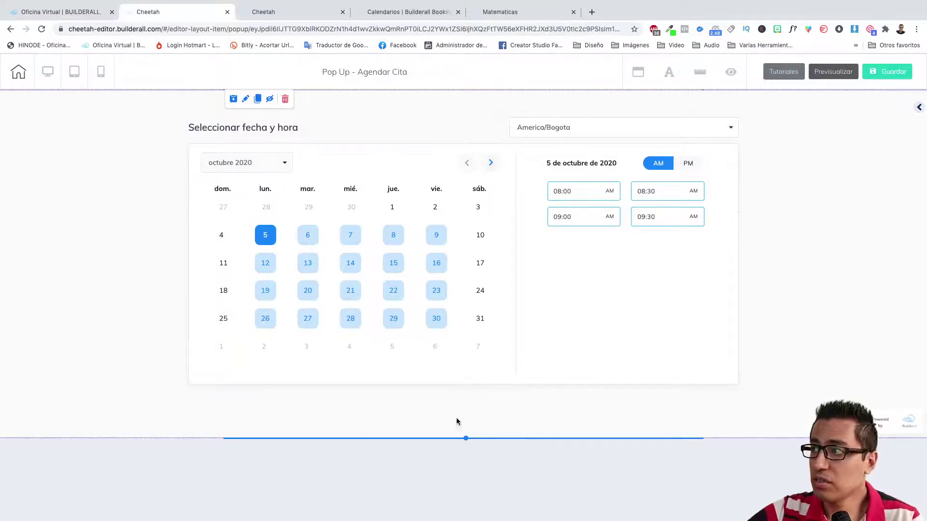
click(888, 73)
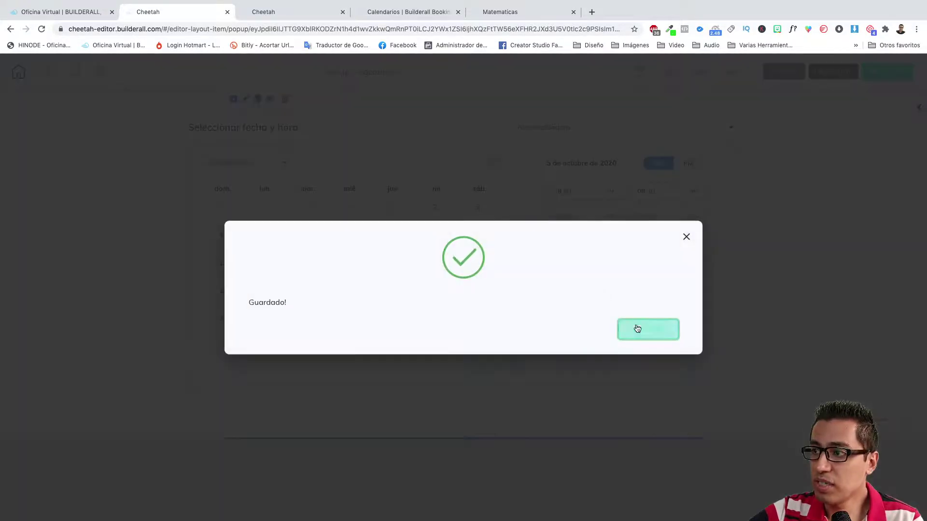
click(637, 329)
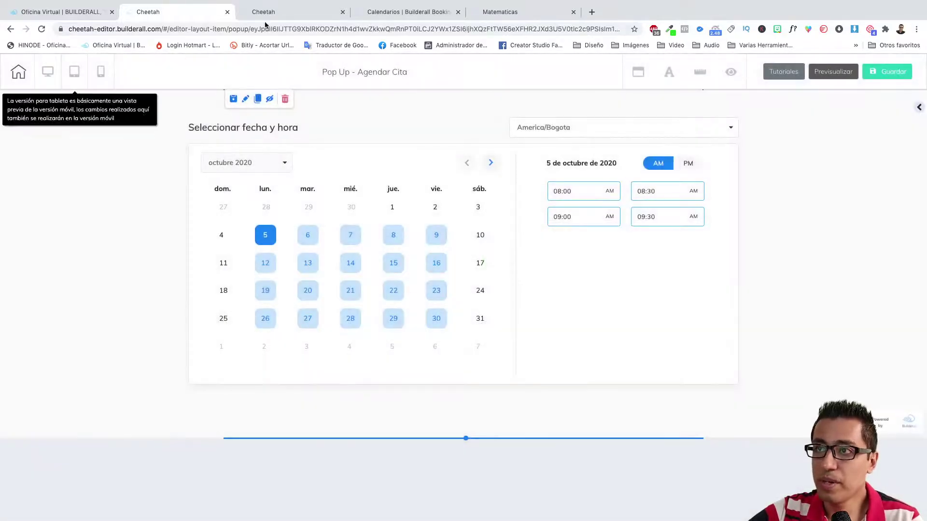
Step: Leave the pop-up editor for the Mi primer Embudo page overview and republish the site
click(244, 17)
click(186, 17)
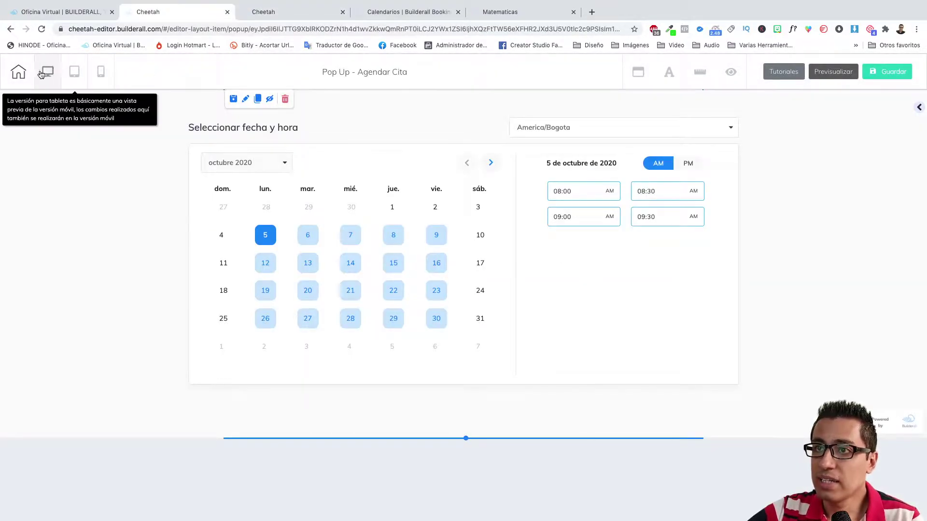
click(13, 79)
click(506, 300)
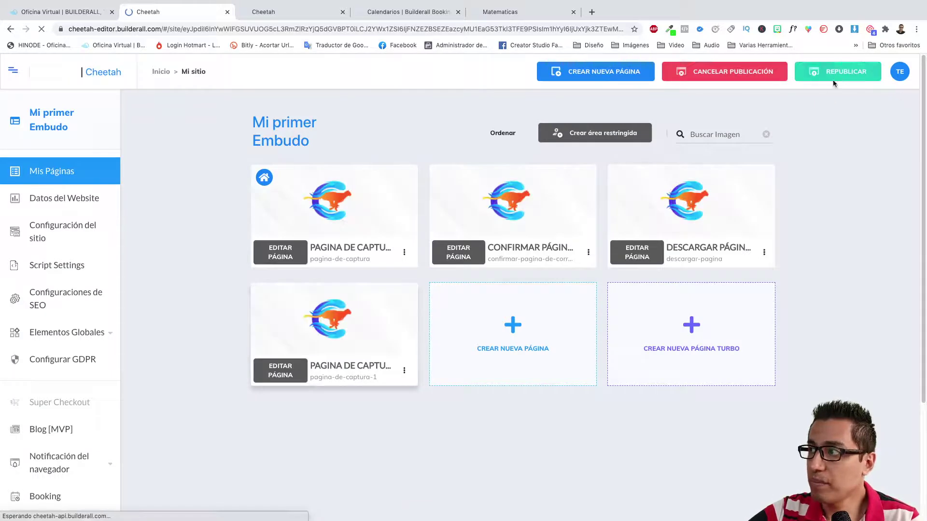
click(843, 75)
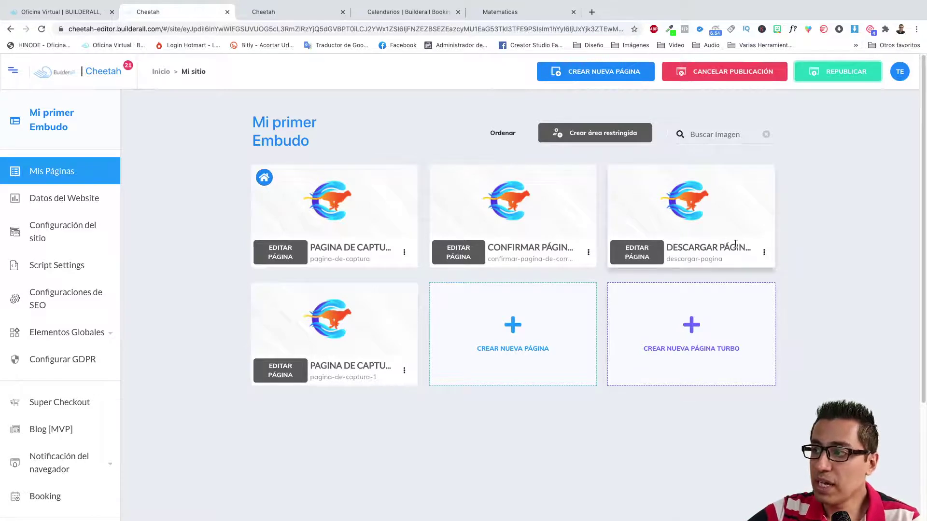
Step: Open the published descargar-pagina page on the live website and dismiss the translation prompt
click(762, 253)
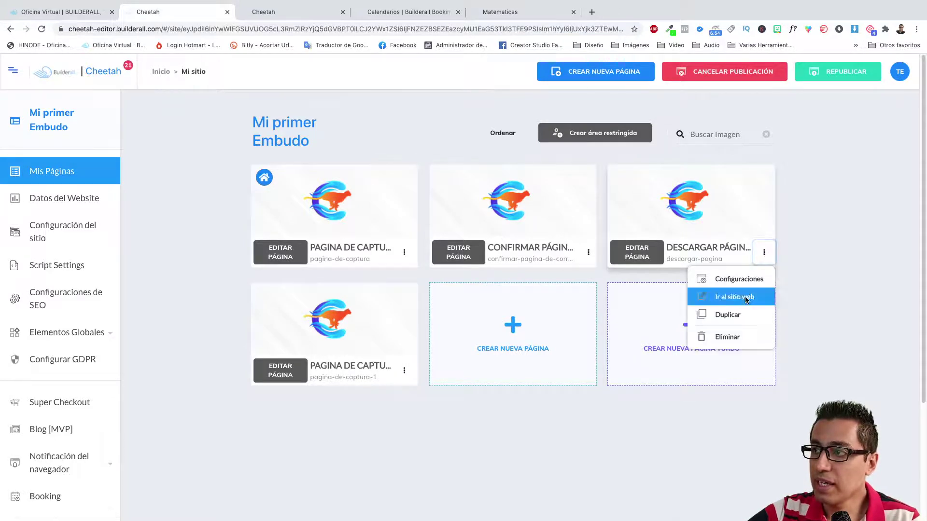
click(745, 295)
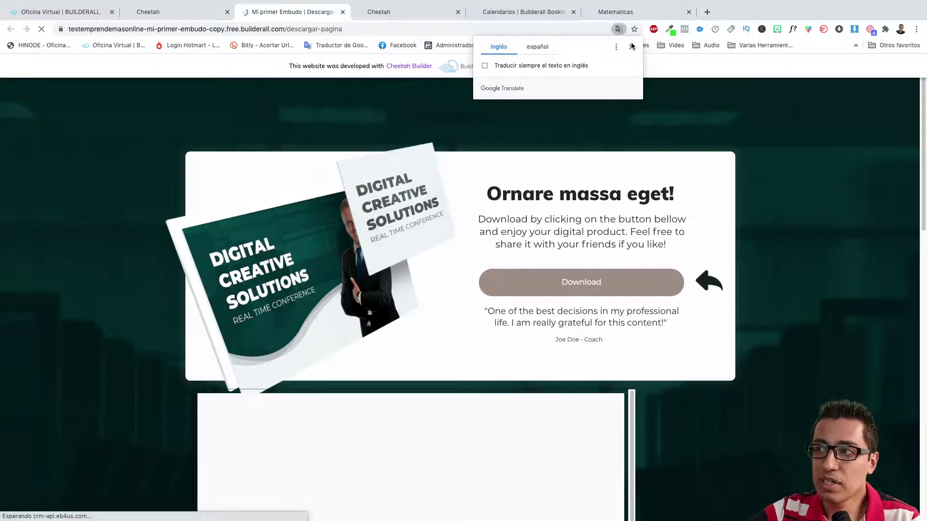
click(631, 47)
Step: Examine the published page's iframe calendar, the embedded Booking calendar and the two Agendar Cita buttons
scroll(443, 214, down, 5)
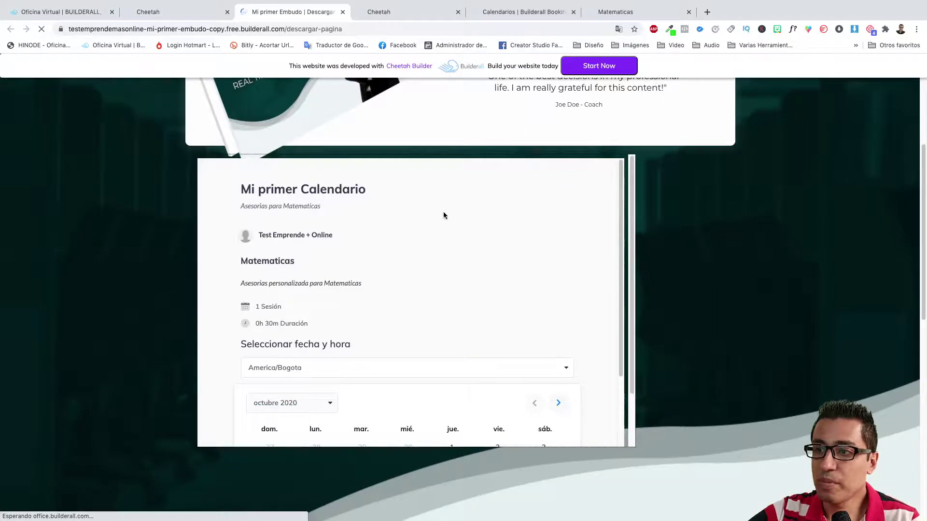
scroll(442, 284, down, 5)
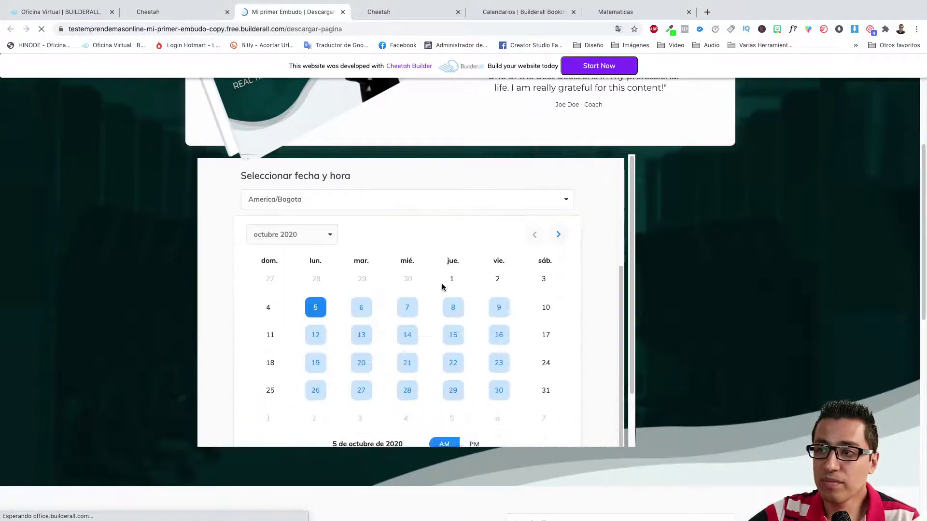
scroll(441, 283, down, 5)
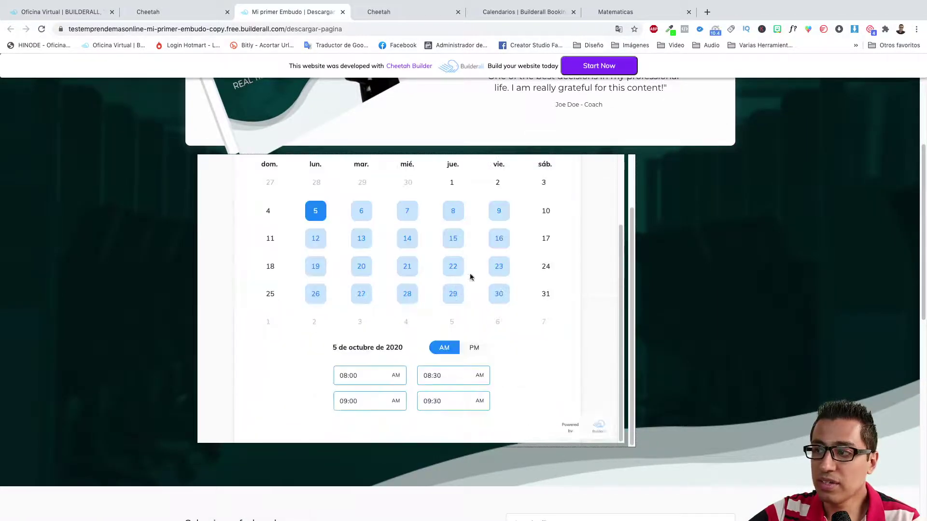
scroll(586, 251, down, 3)
scroll(527, 233, up, 4)
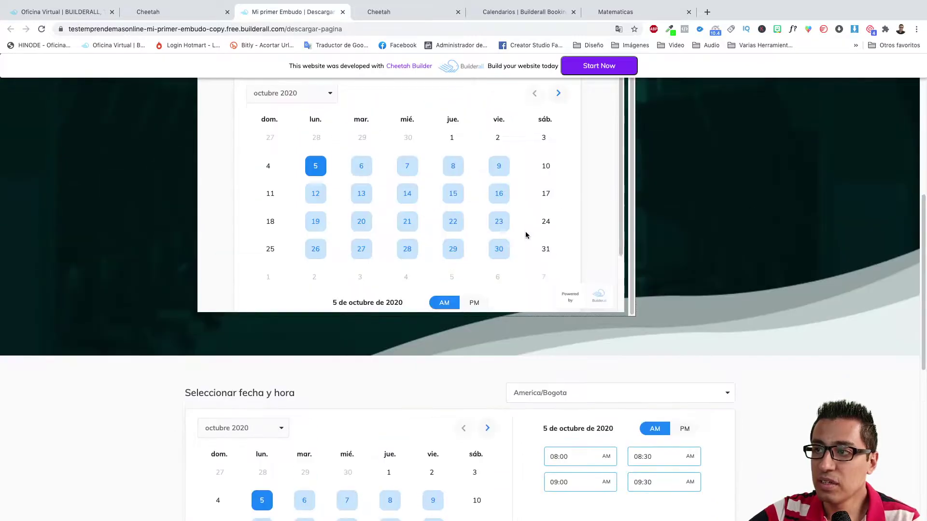
scroll(528, 233, down, 3)
scroll(522, 297, up, 4)
scroll(522, 299, down, 8)
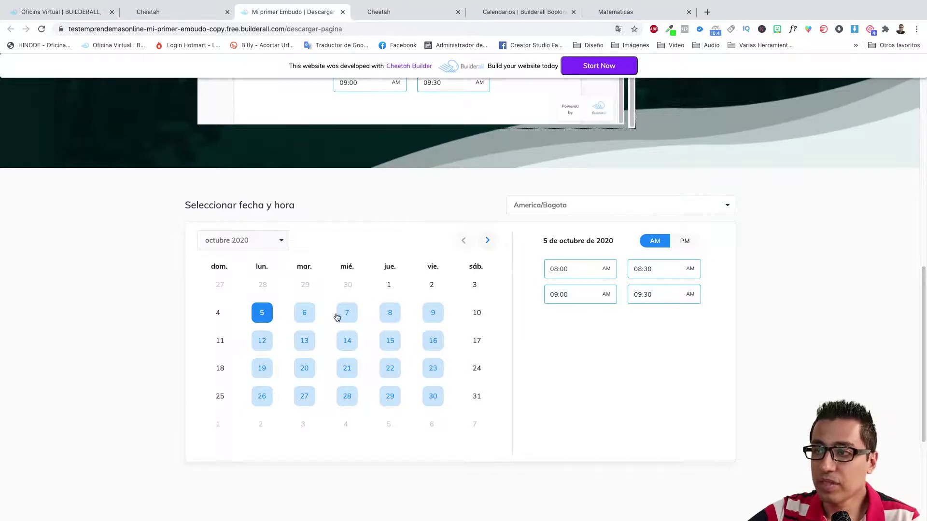
scroll(470, 327, down, 4)
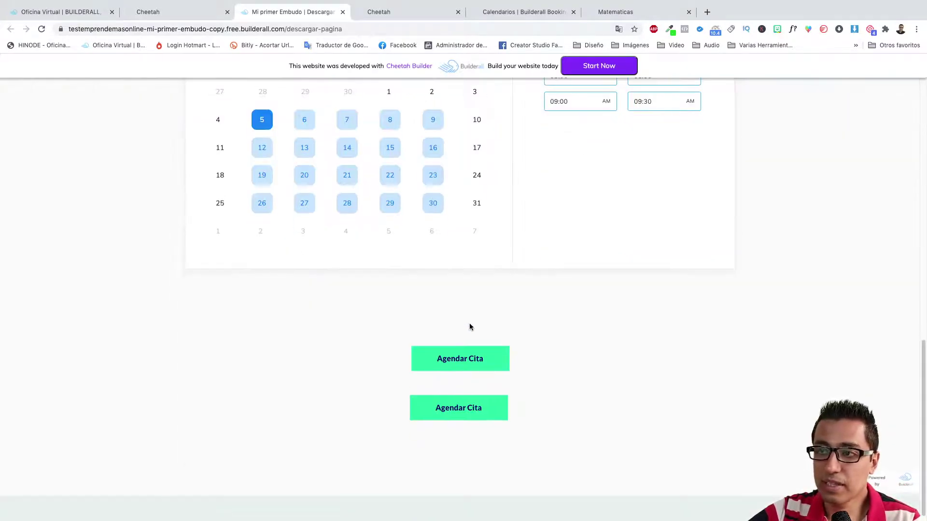
scroll(483, 314, down, 1)
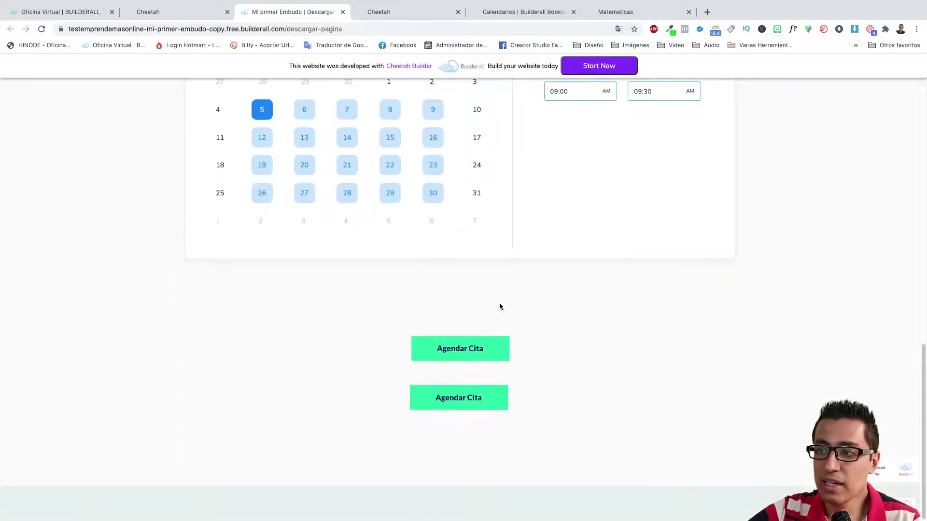
Step: Test both Agendar Cita buttons on the published page, checking the linked calendar and the pop-up, and close the pop-up
click(466, 343)
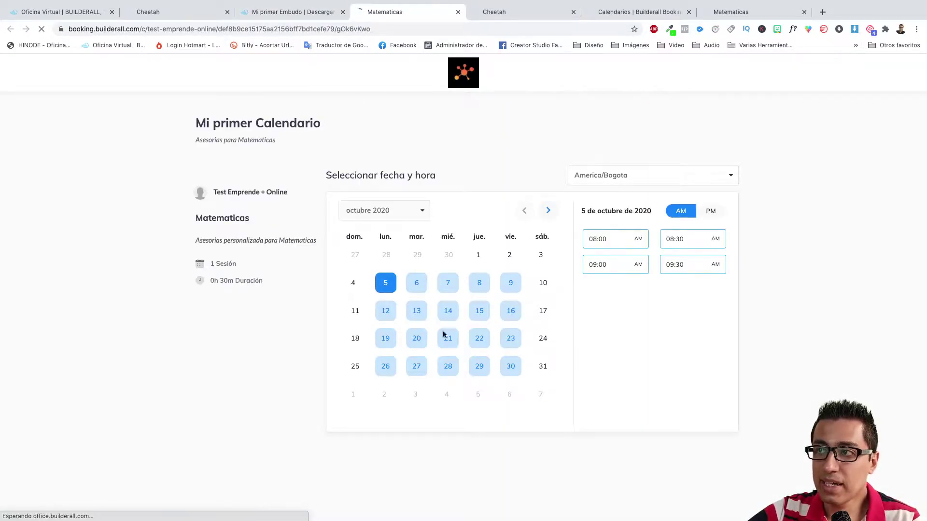
click(302, 13)
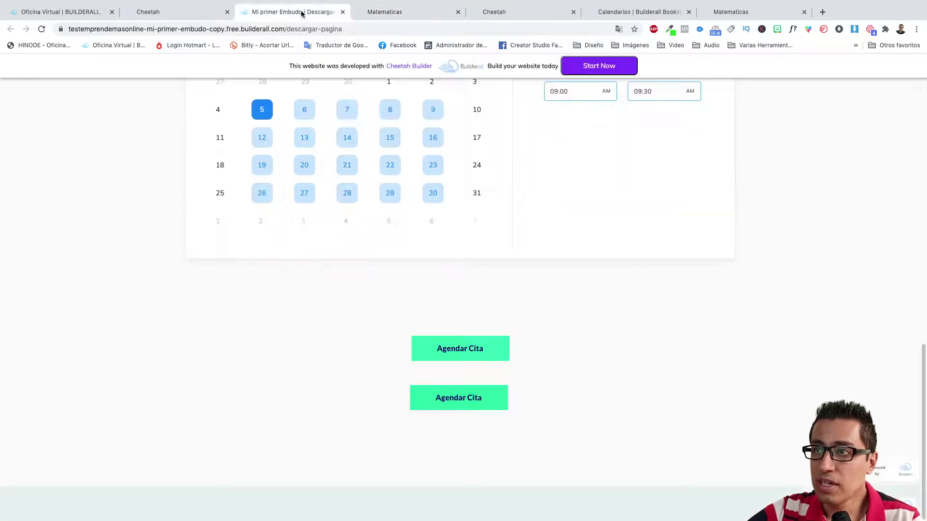
click(458, 398)
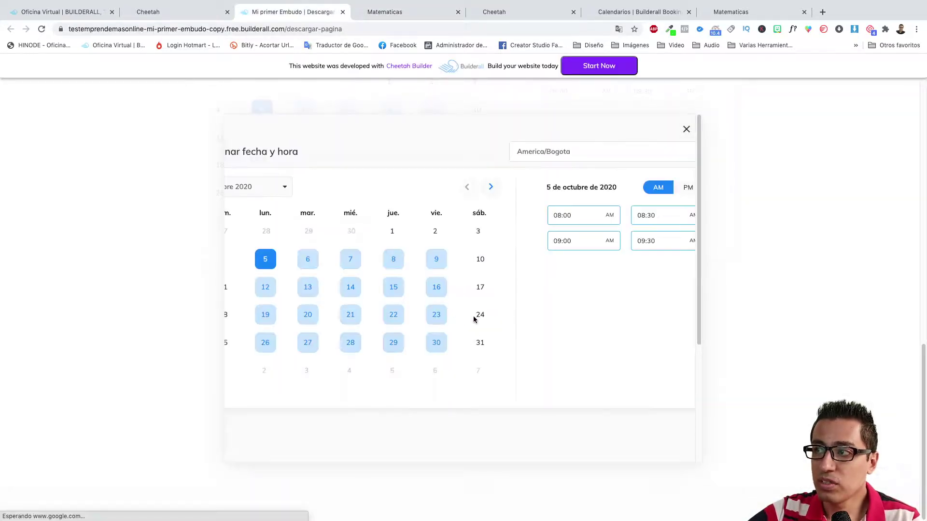
scroll(536, 282, down, 5)
scroll(536, 283, up, 5)
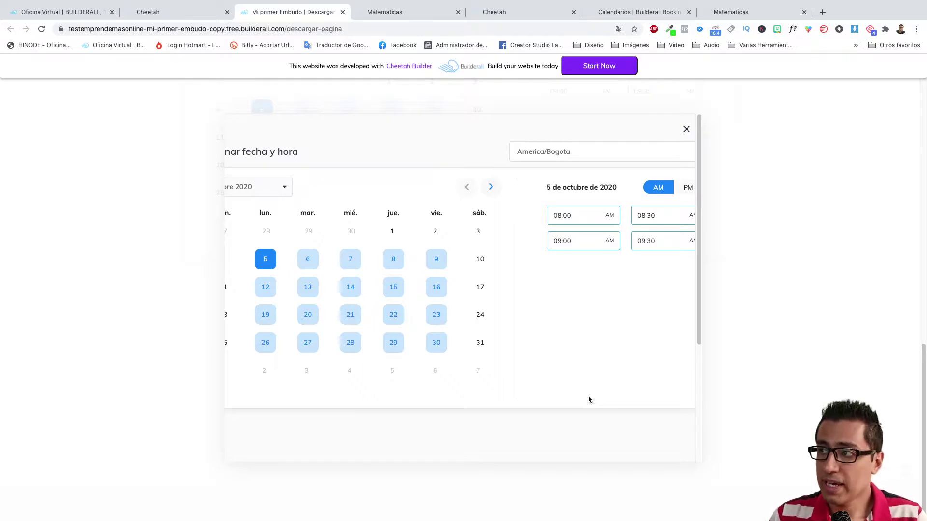
click(686, 129)
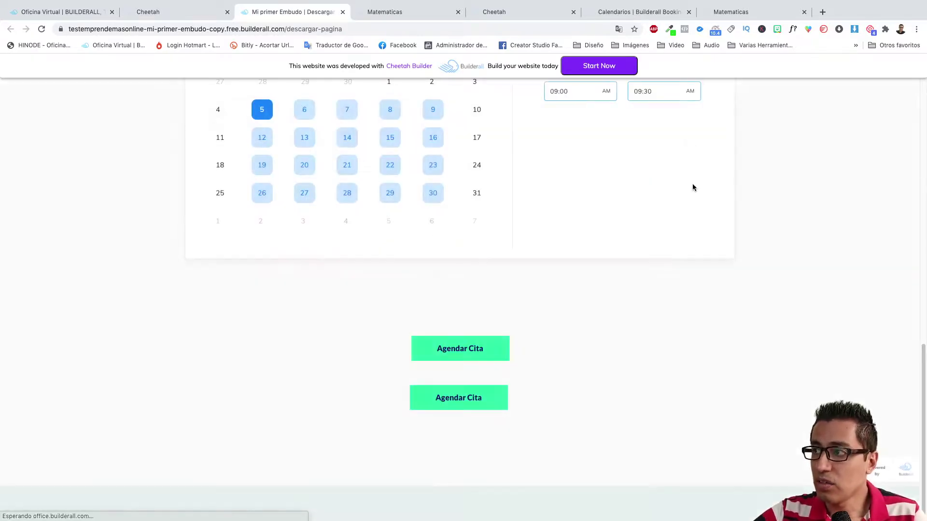
click(459, 348)
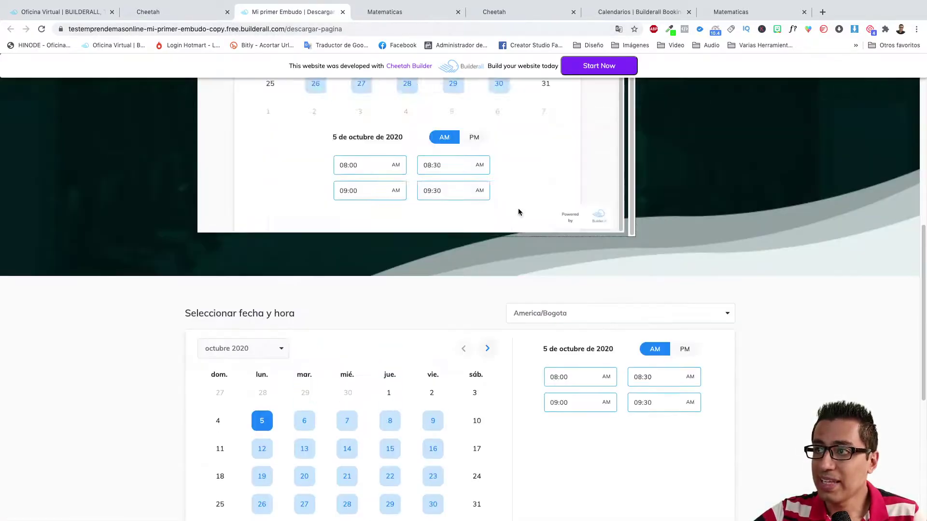
scroll(718, 274, up, 5)
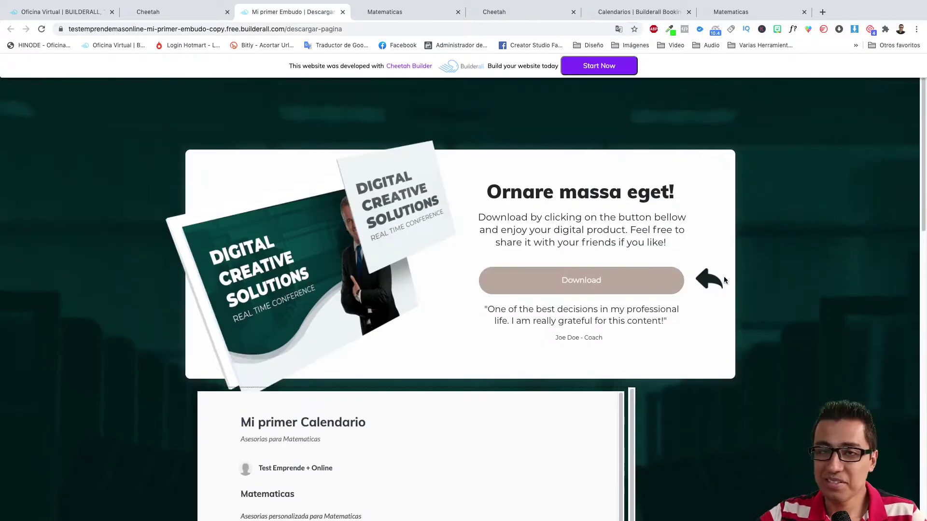